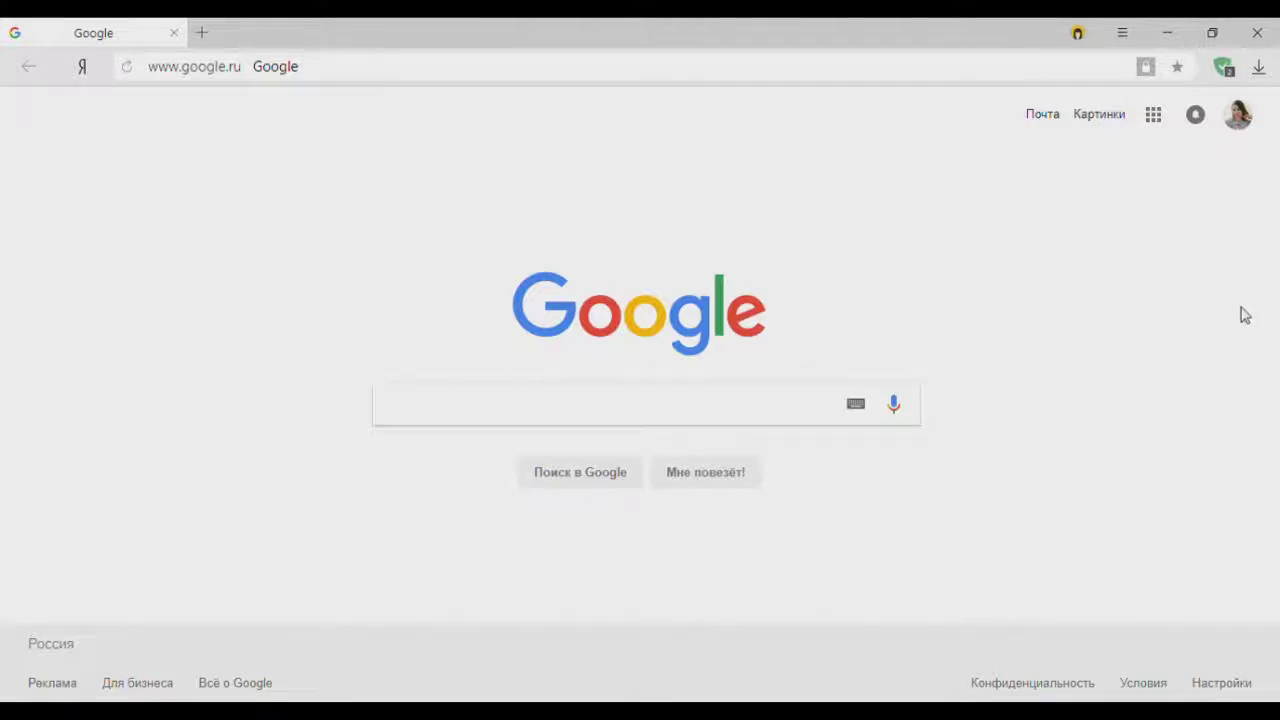
Open Google Drive from the Google apps and create a new blank Google Forms form
click(1156, 118)
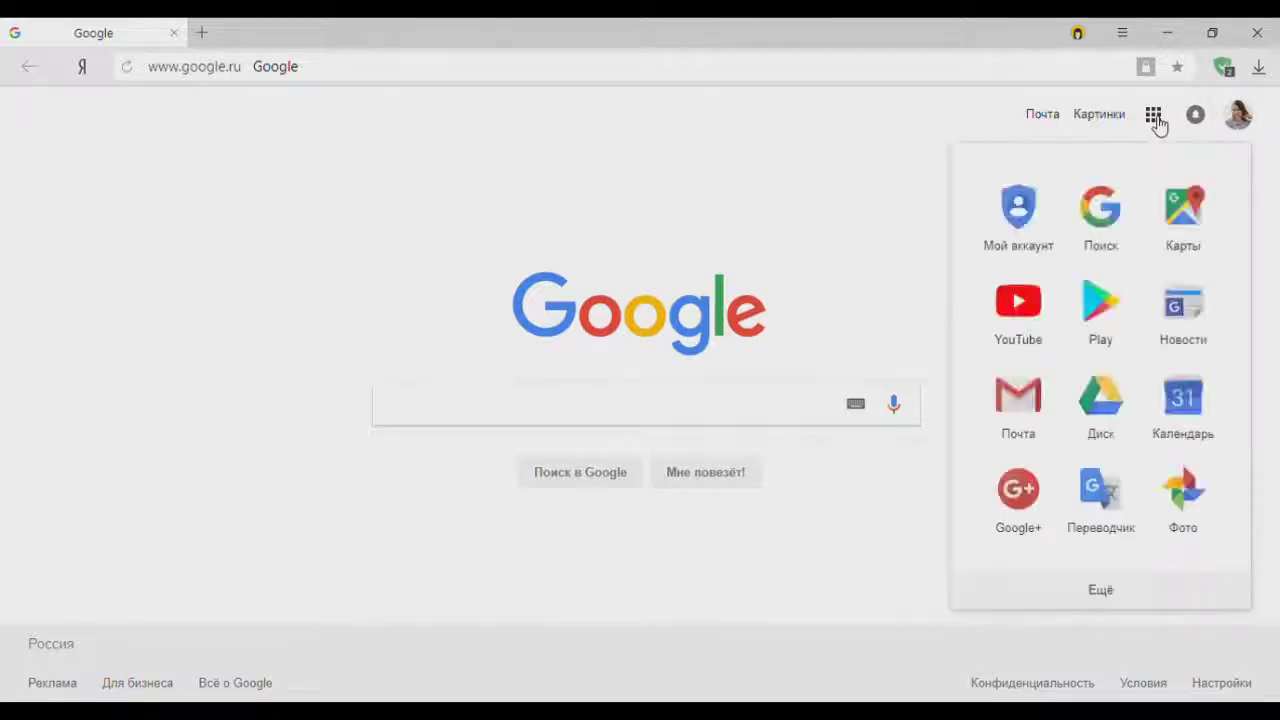
click(1111, 399)
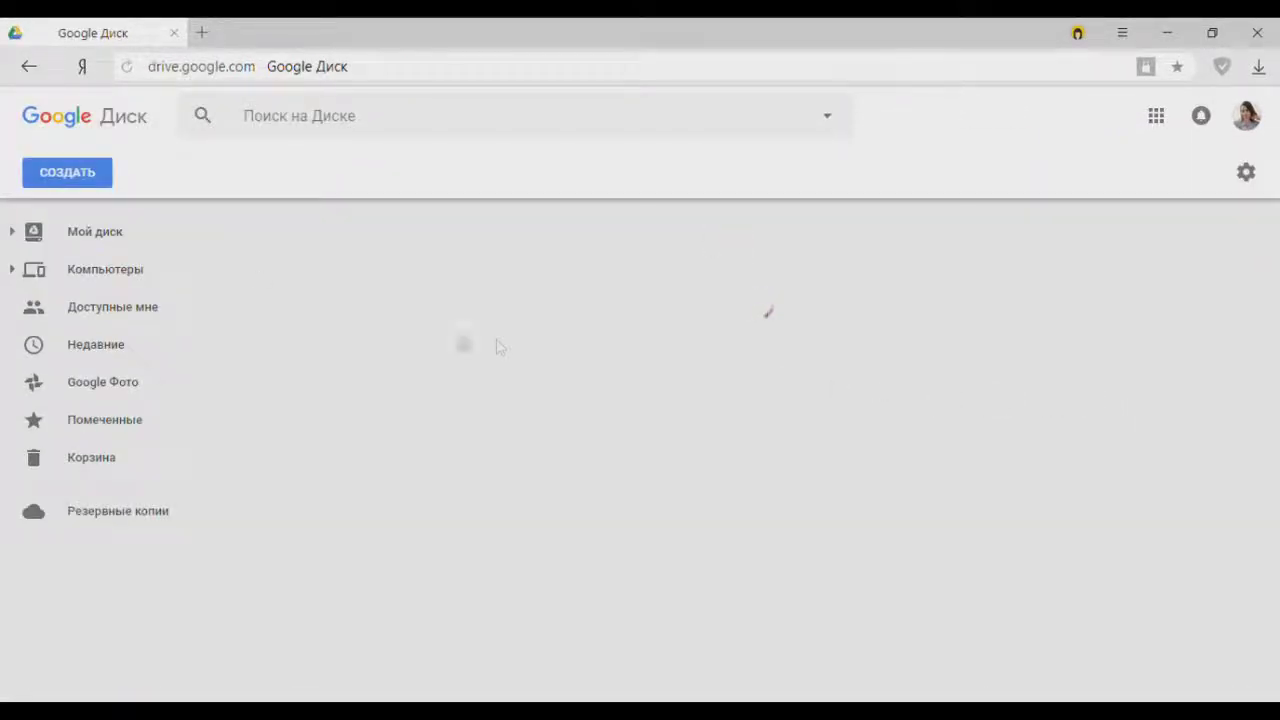
click(88, 176)
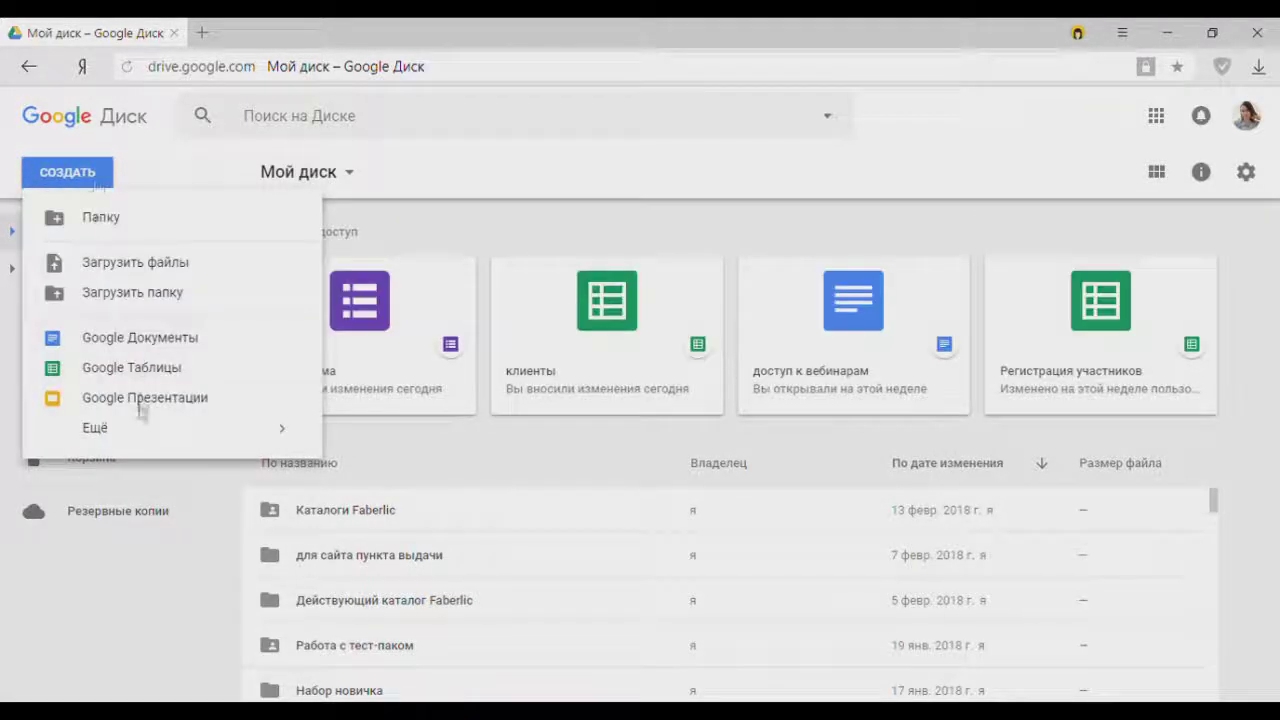
mouse_move(280, 428)
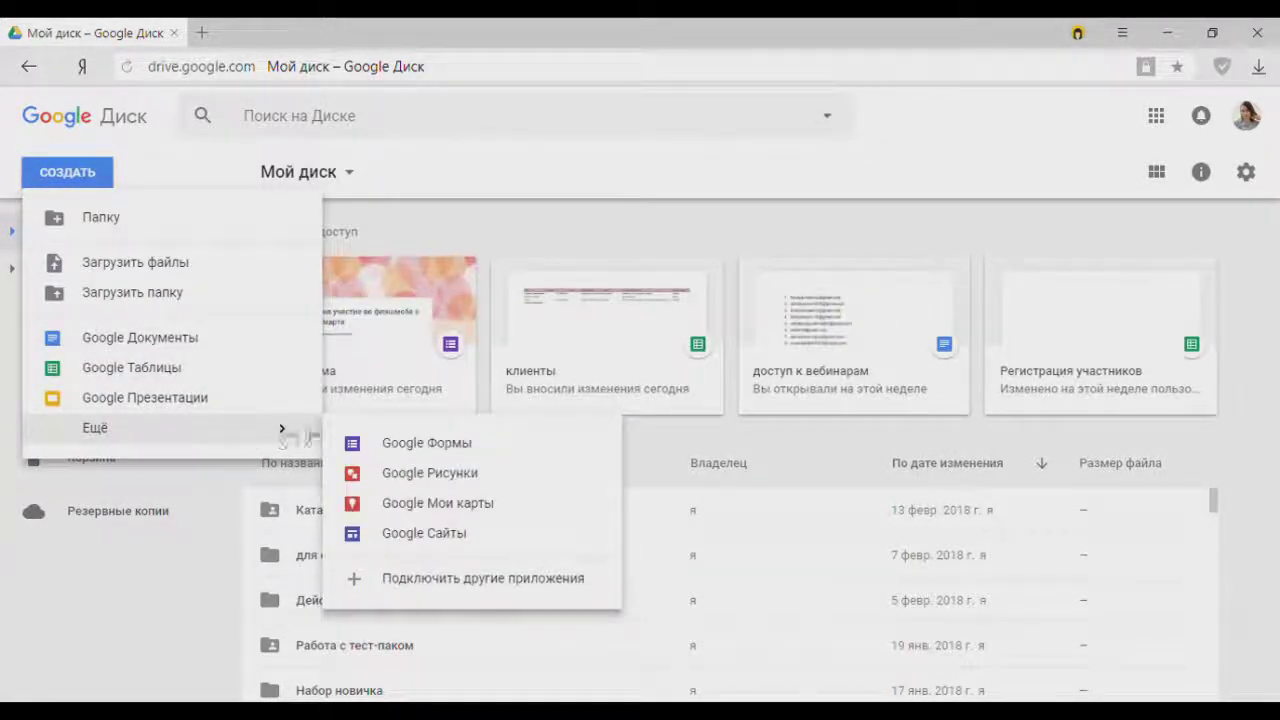
click(414, 447)
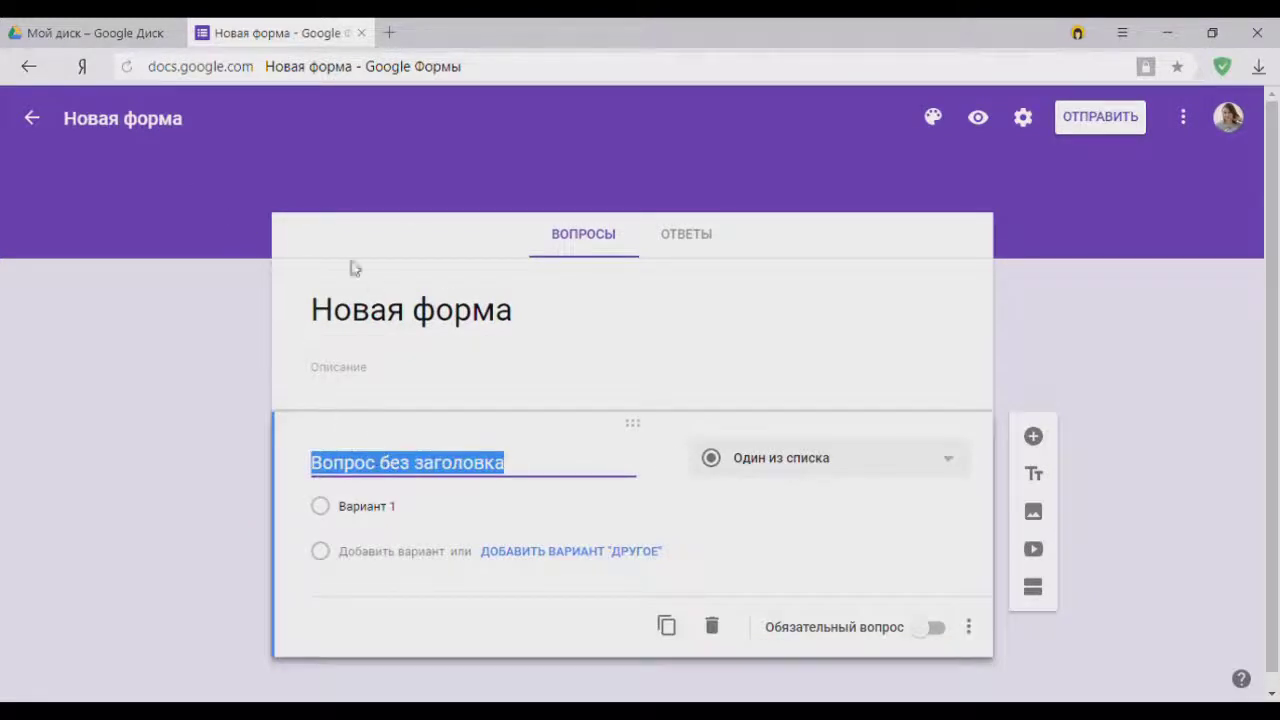
Name the form "Форма заказа" and apply the same text as its heading
click(153, 130)
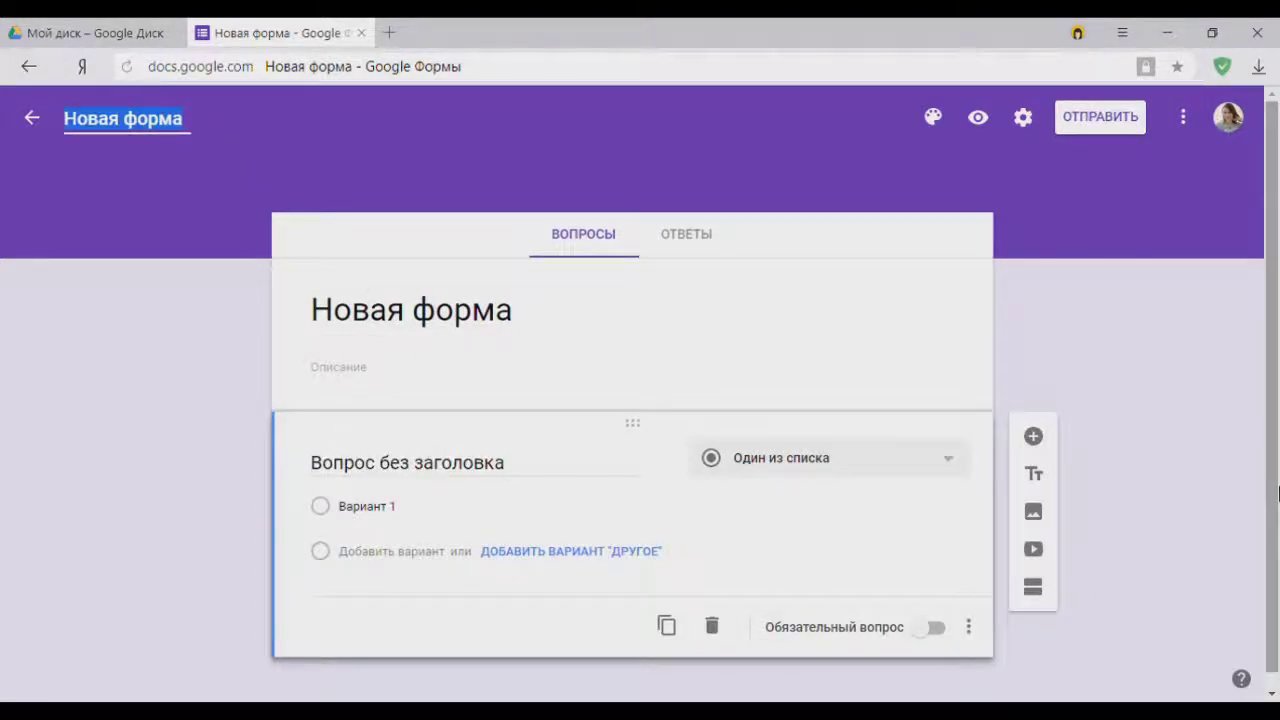
text(Форма заказа)
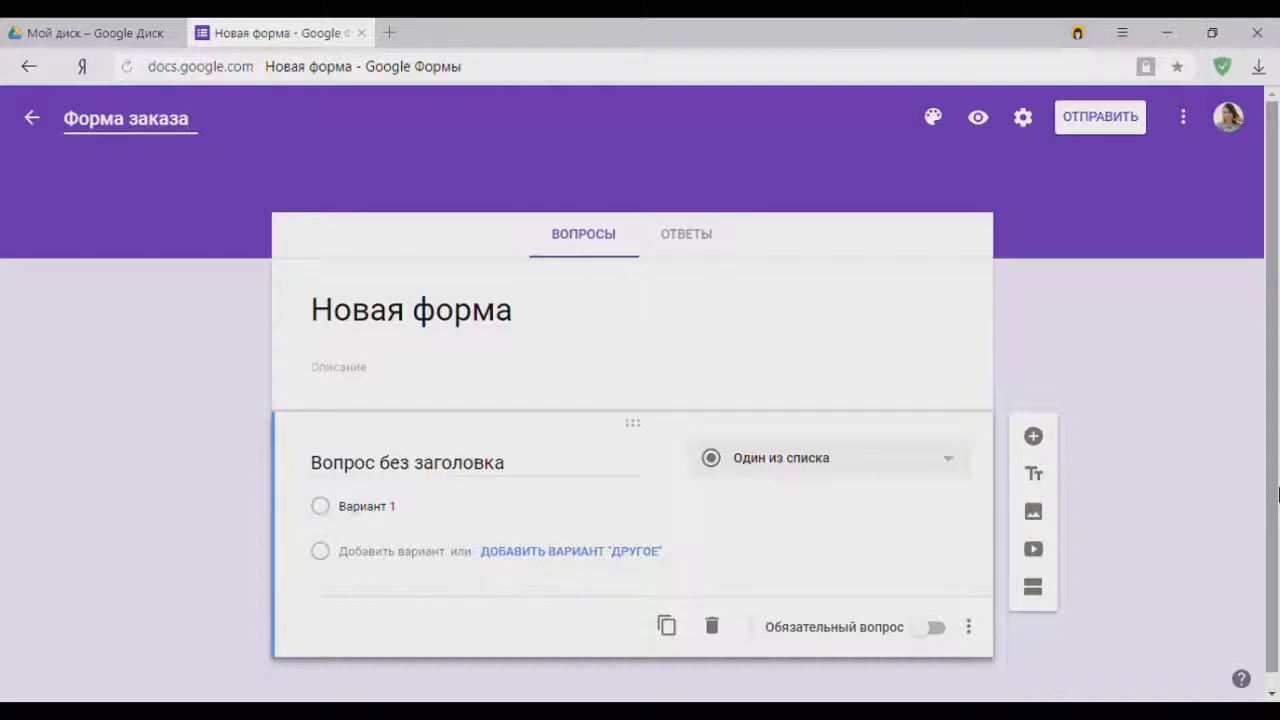
click(913, 363)
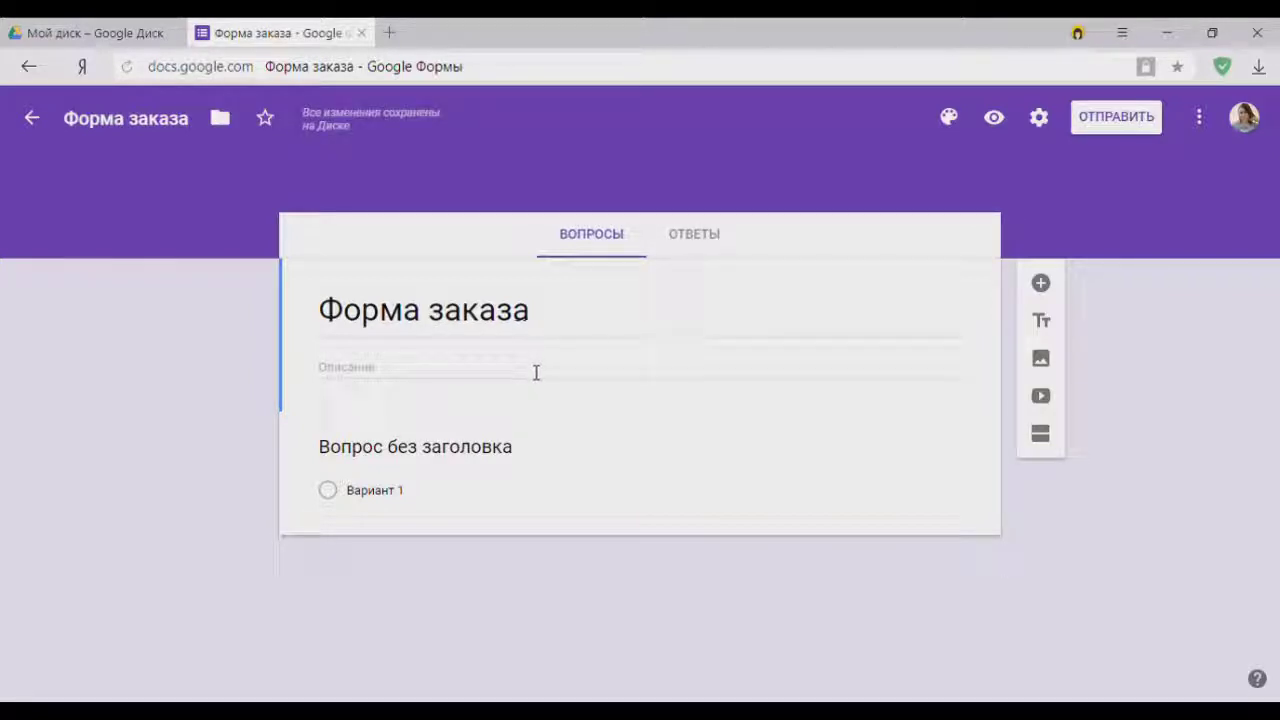
Title the first question "Хочу заказать (укажите артикулы, наименования и для одежды - модель, размер, цвет)" and set its answer type to Текст (абзац)
click(503, 463)
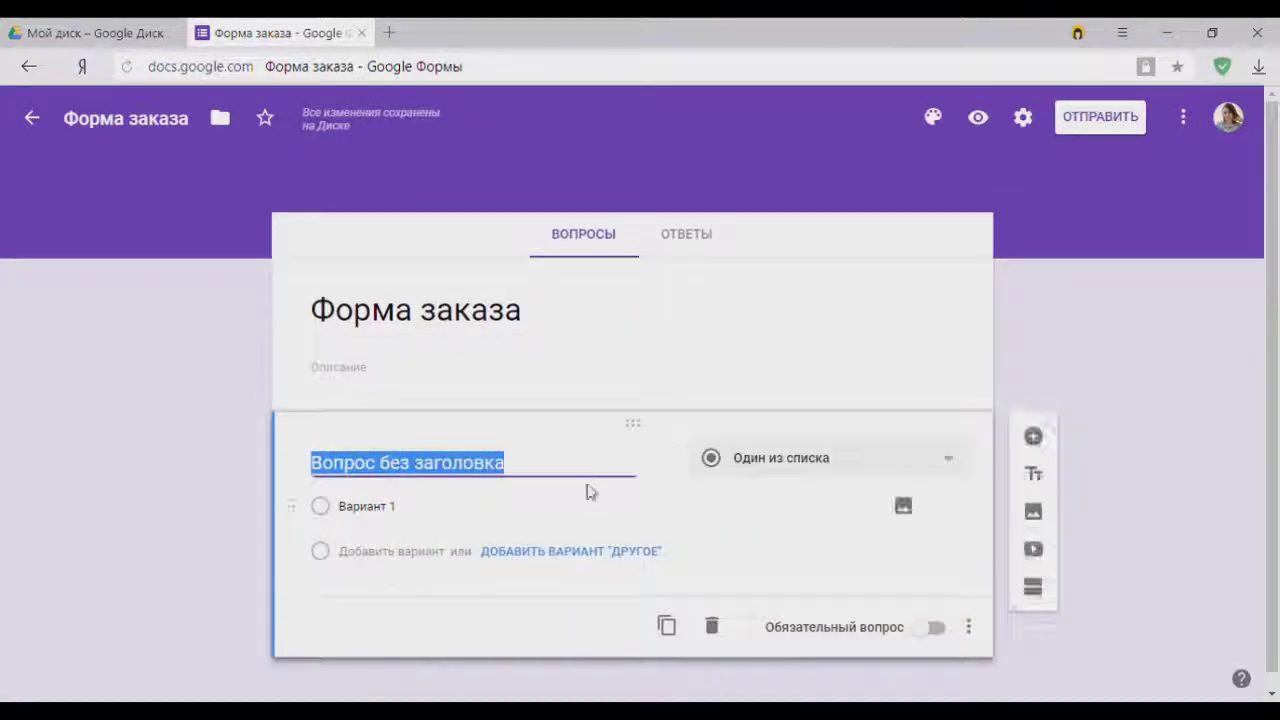
text(Хо)
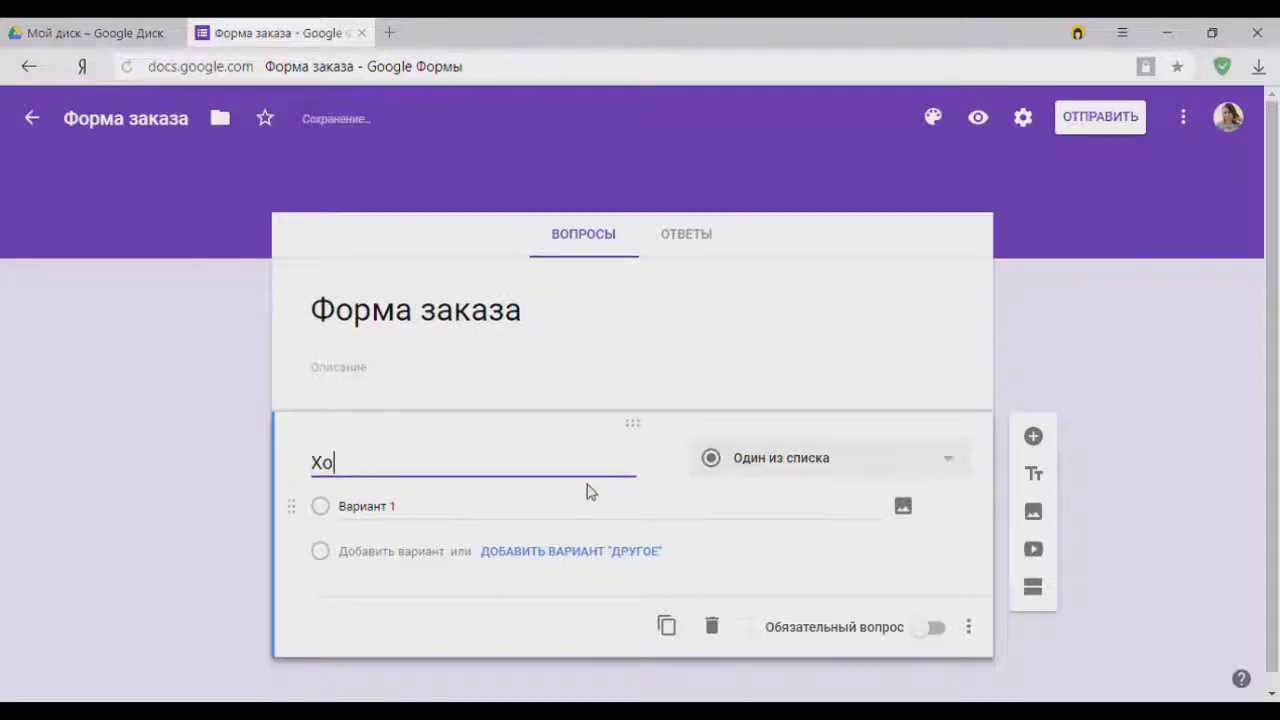
text(чу заказа)
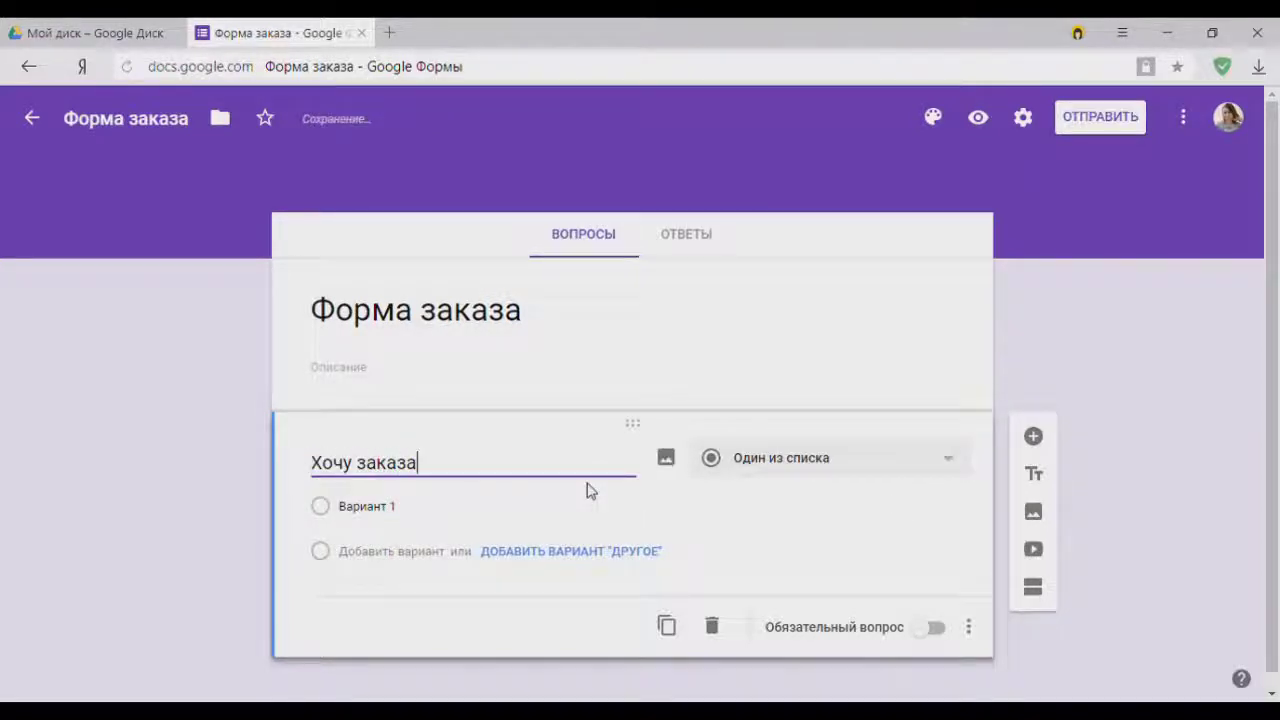
text(ть (укажите артикулы и)
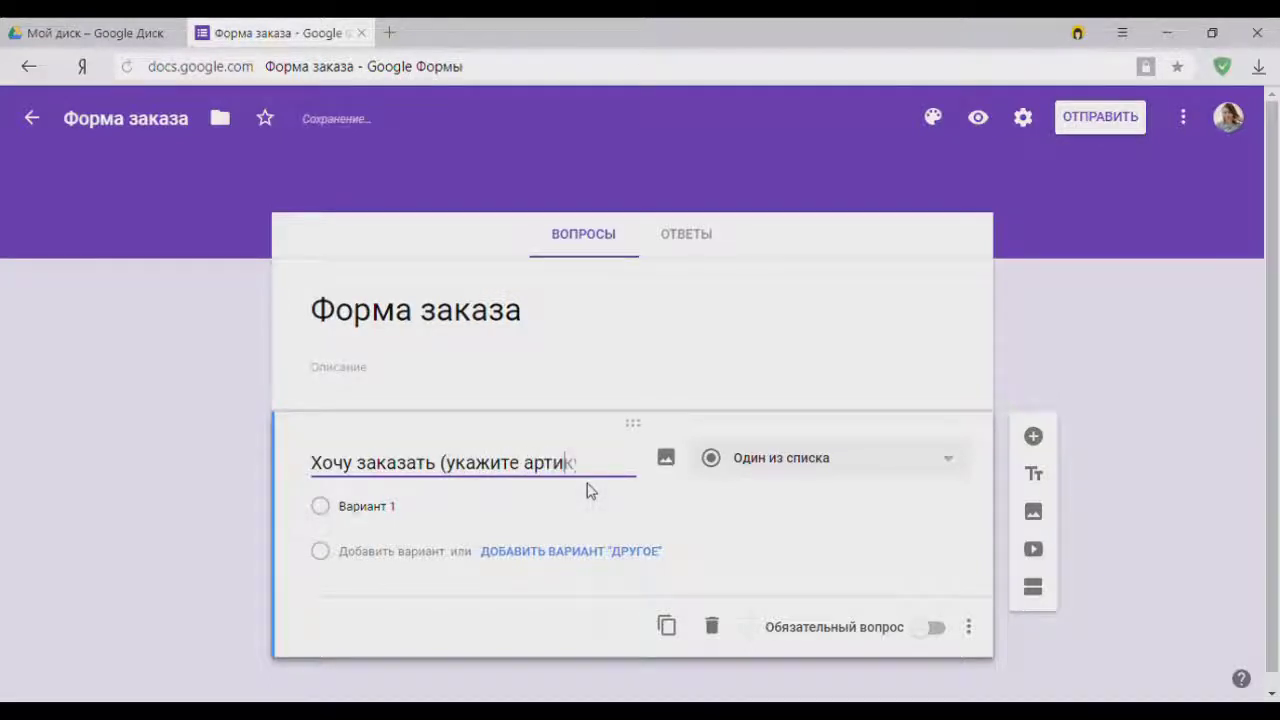
key(BackSpace)
key(BackSpace)
text(, на)
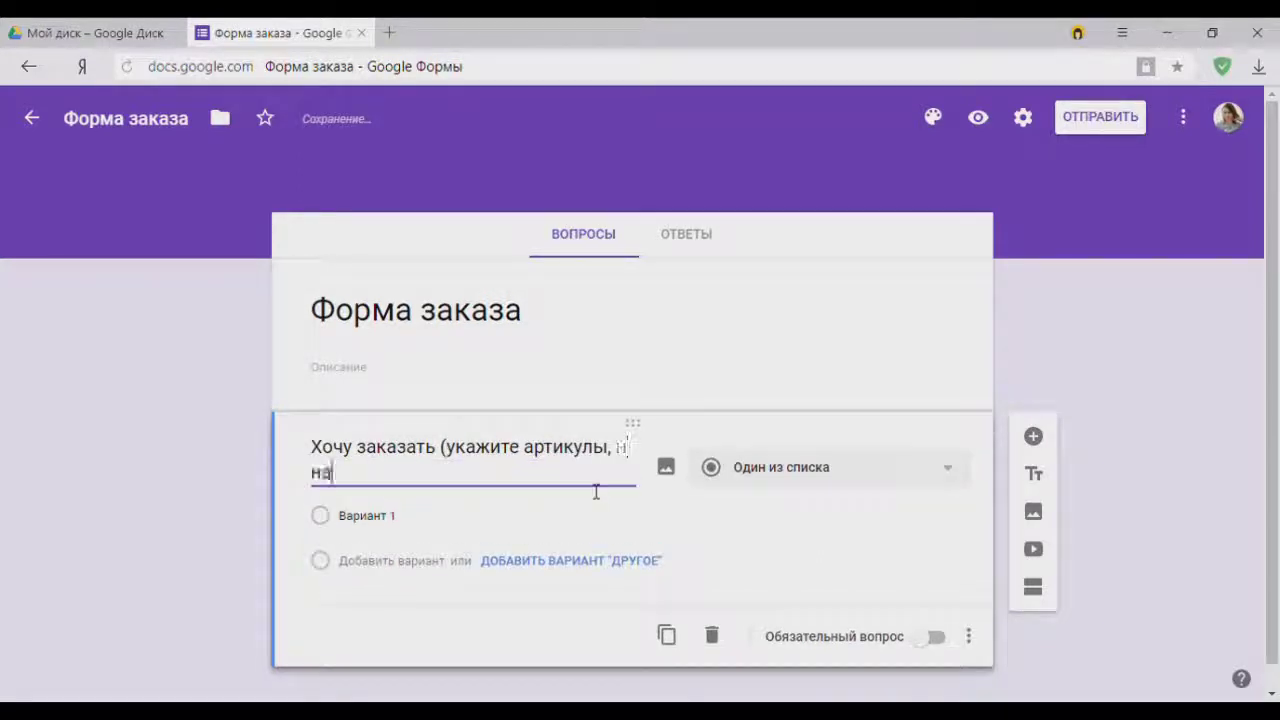
text(именования и )
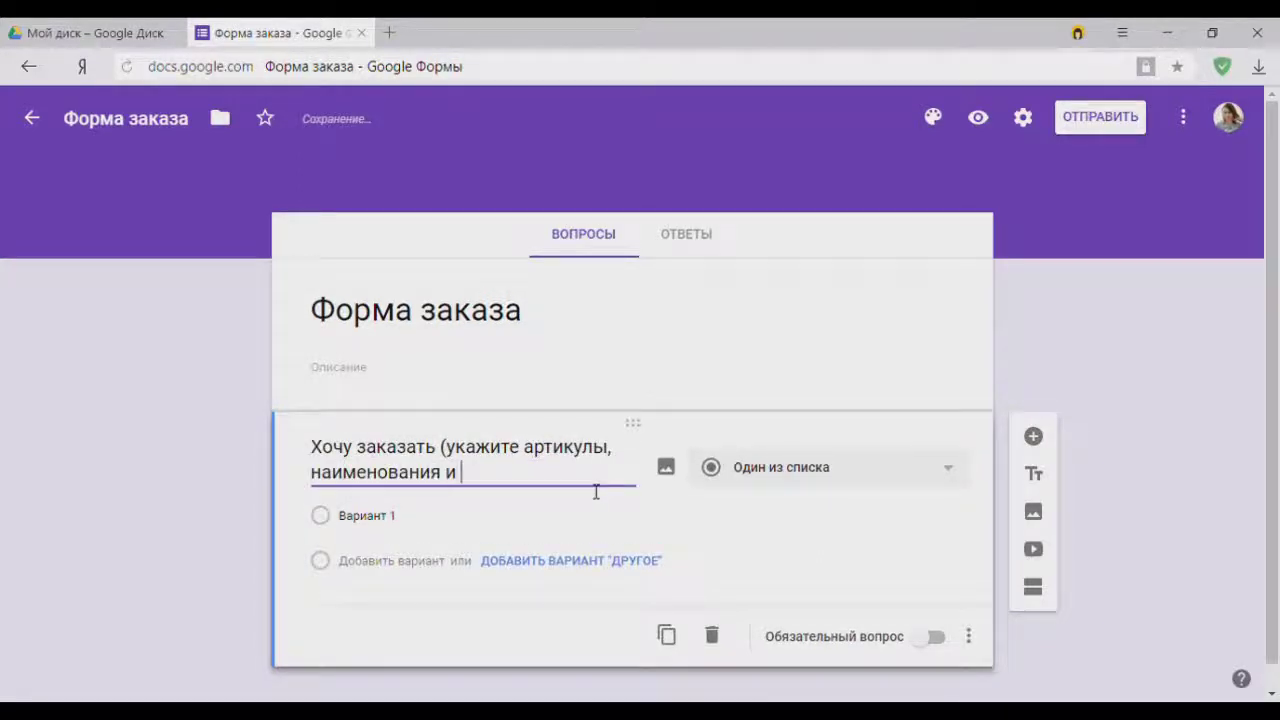
text(для од)
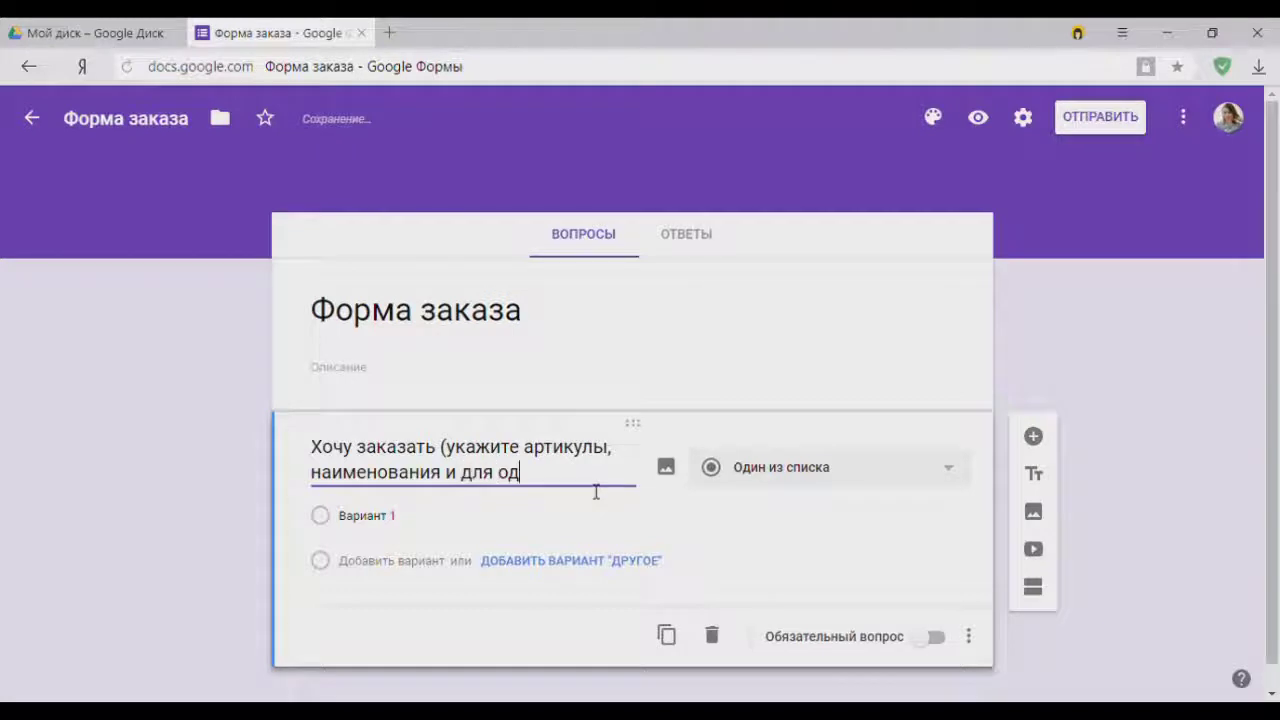
text(ежды - мо)
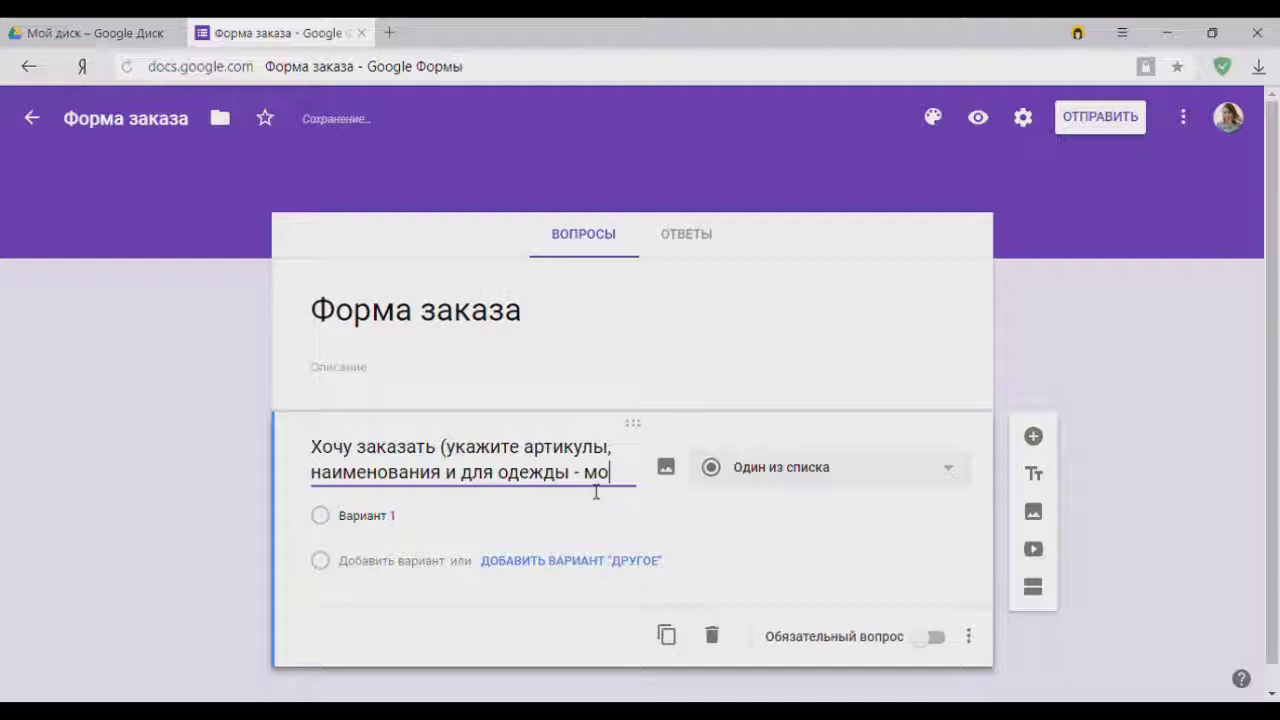
text(дель, размер, цвет))
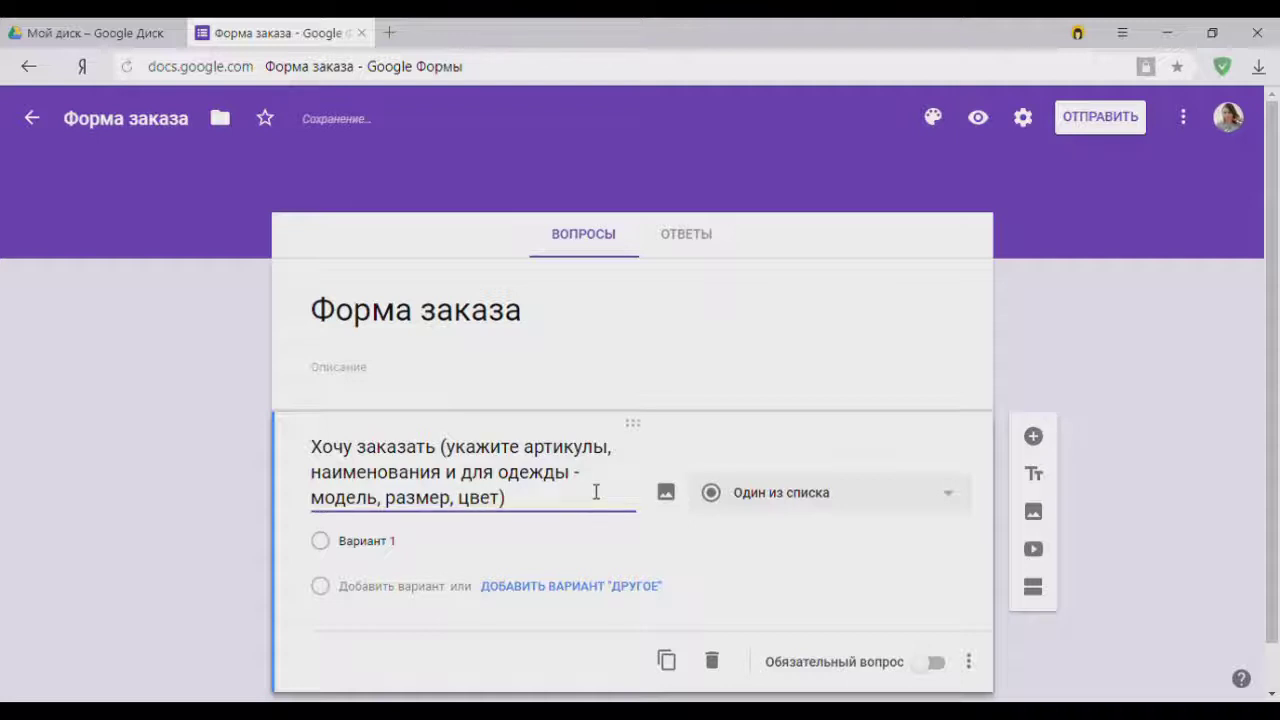
click(822, 500)
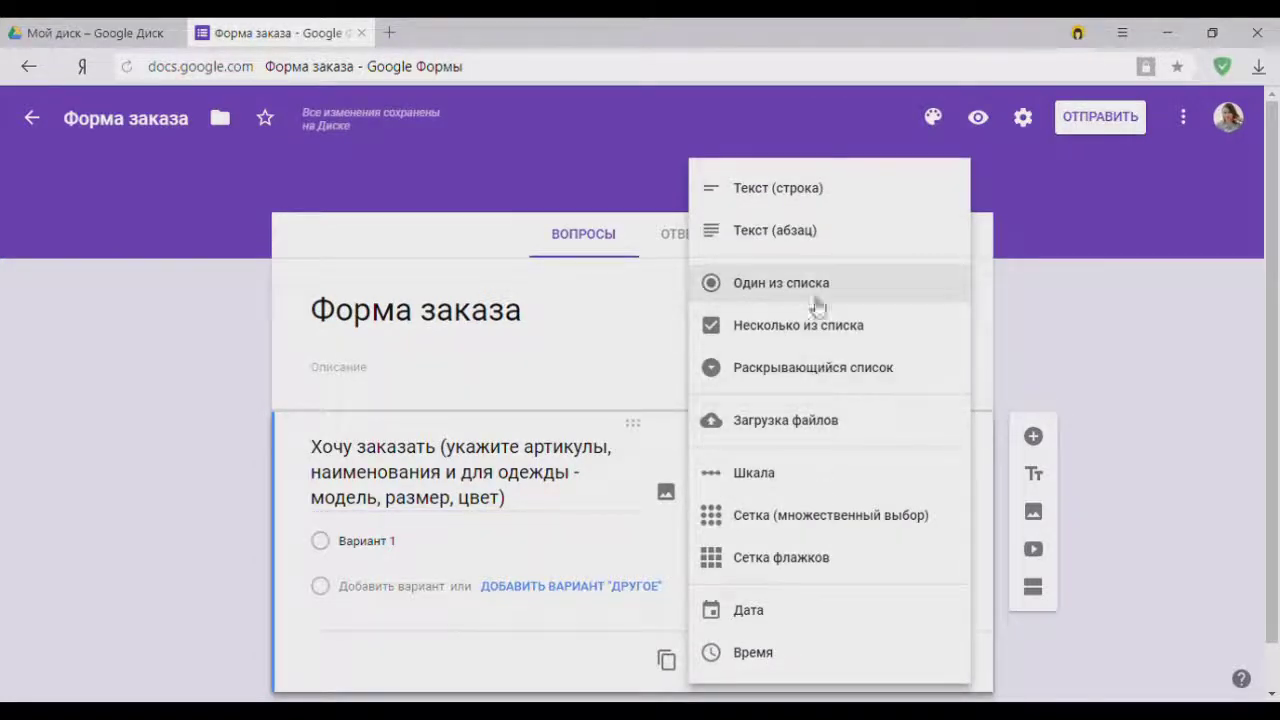
click(826, 232)
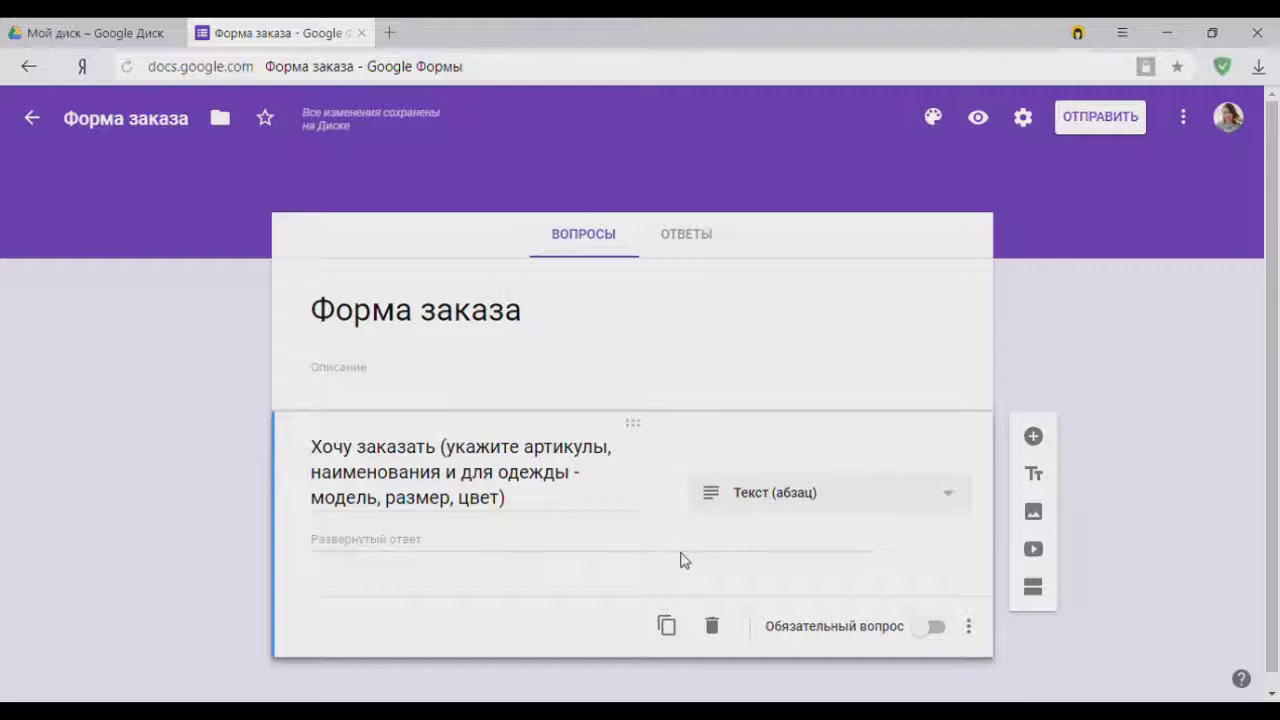
Add a Текст (строка) question titled "Ваши Фамилия и Имя" and append another blank question below it
click(1033, 437)
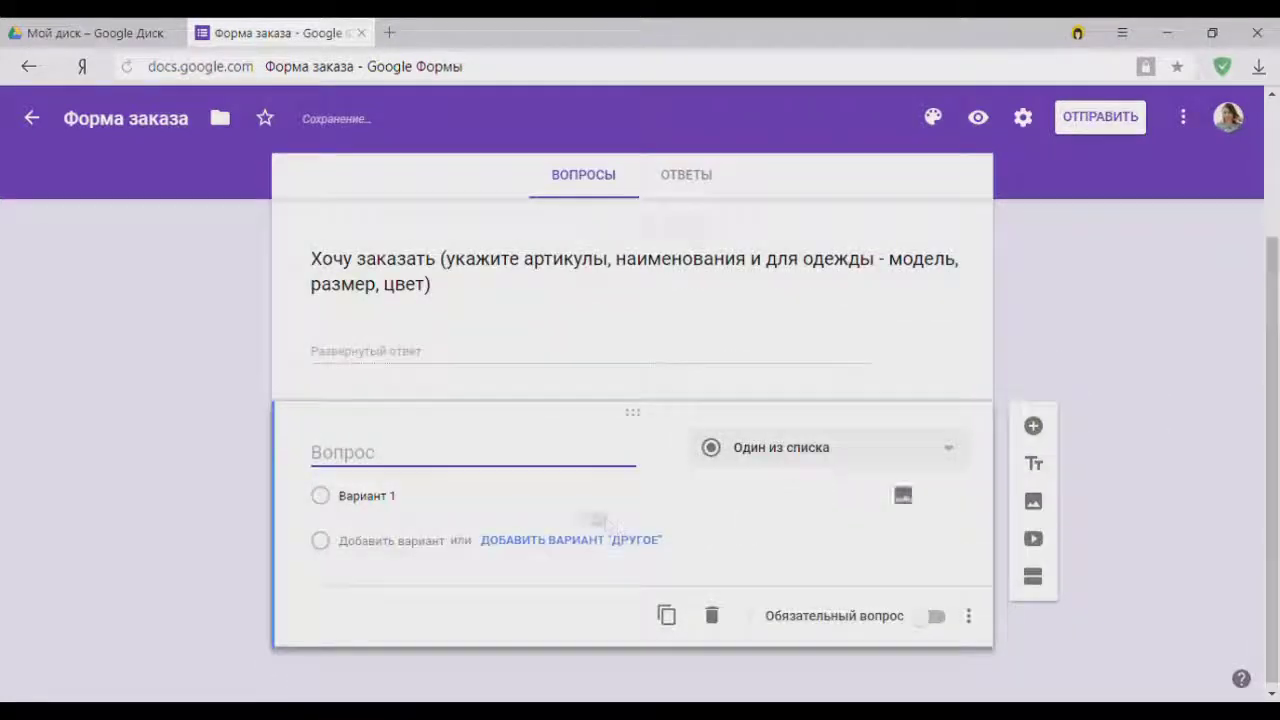
text(Фамилия и)
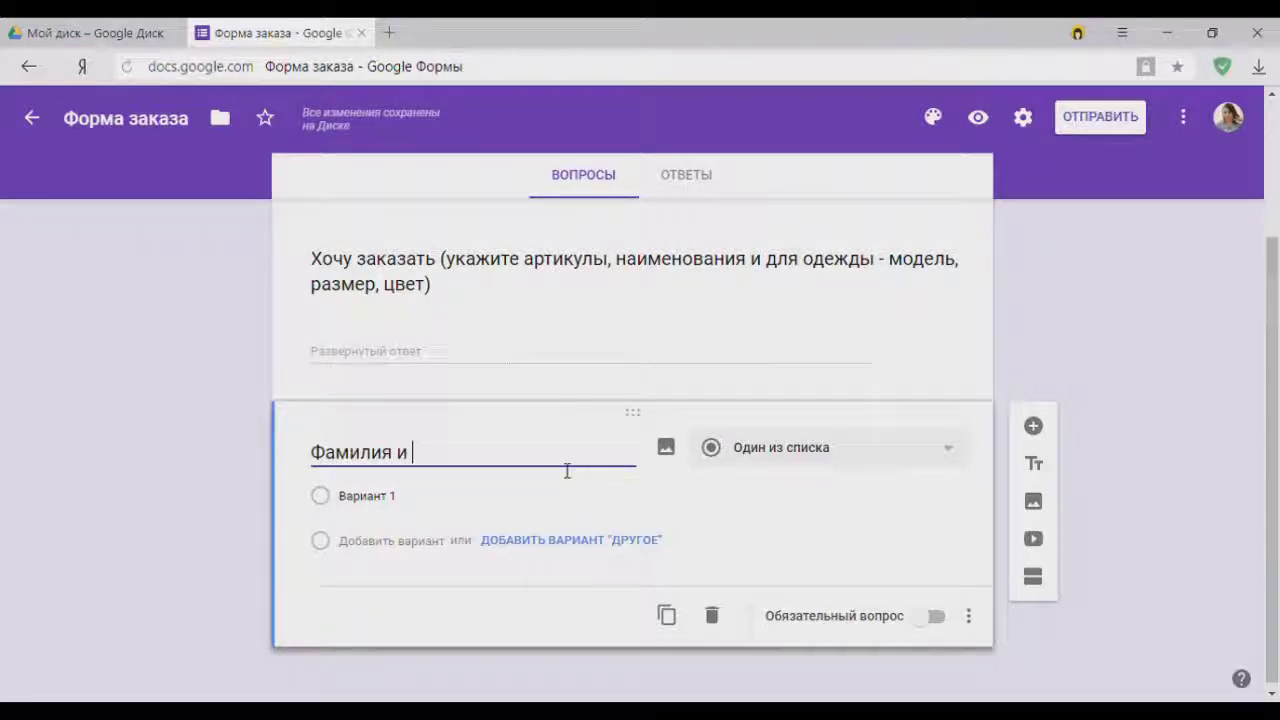
text( Имя)
click(302, 452)
text(Ваши)
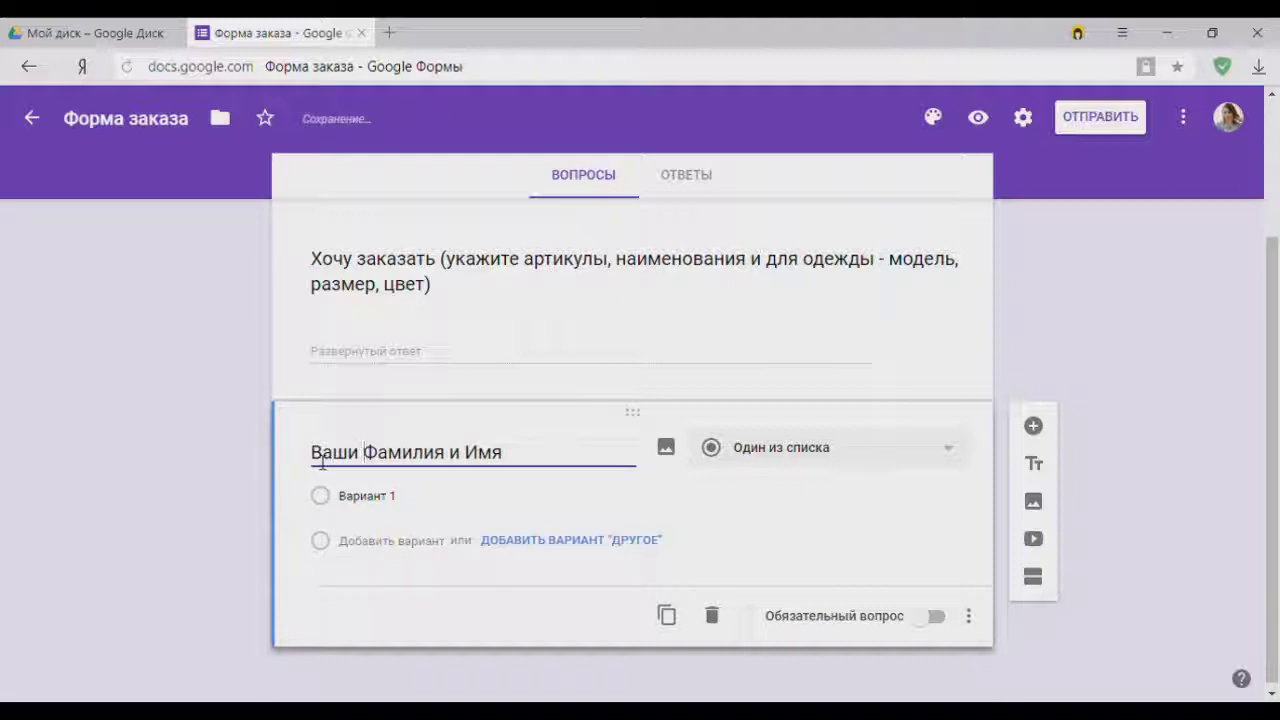
click(857, 460)
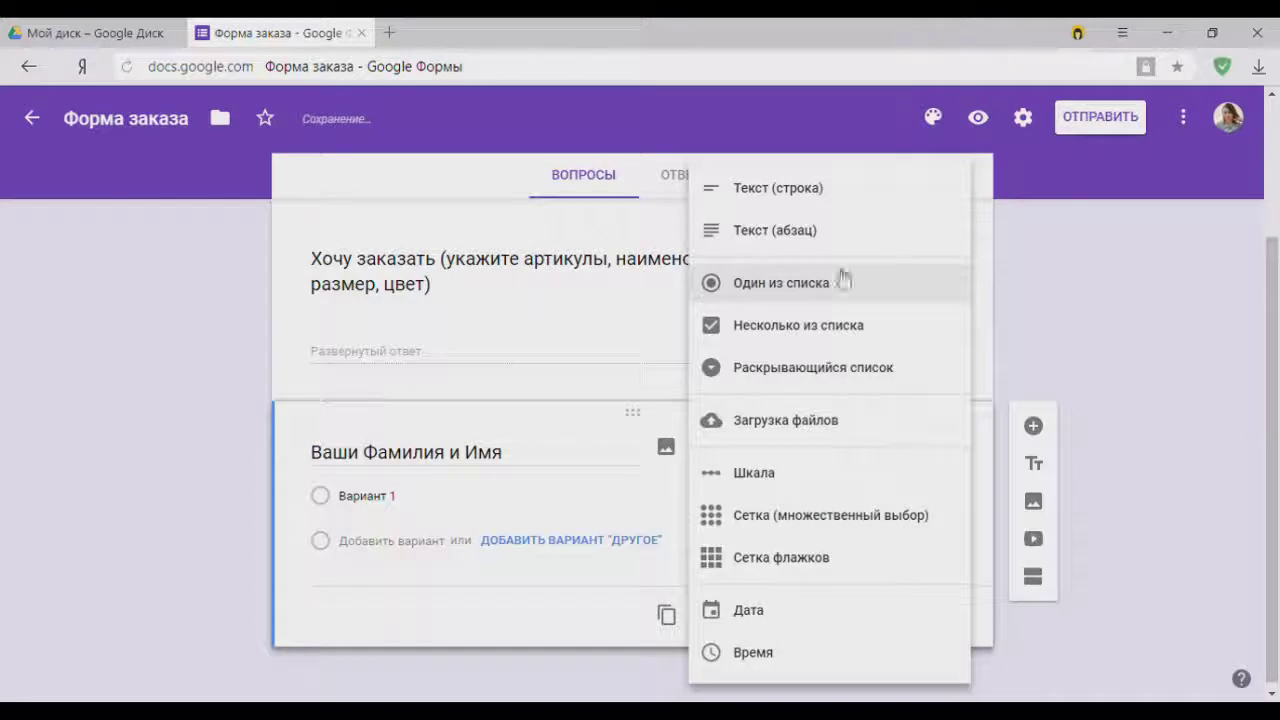
click(834, 200)
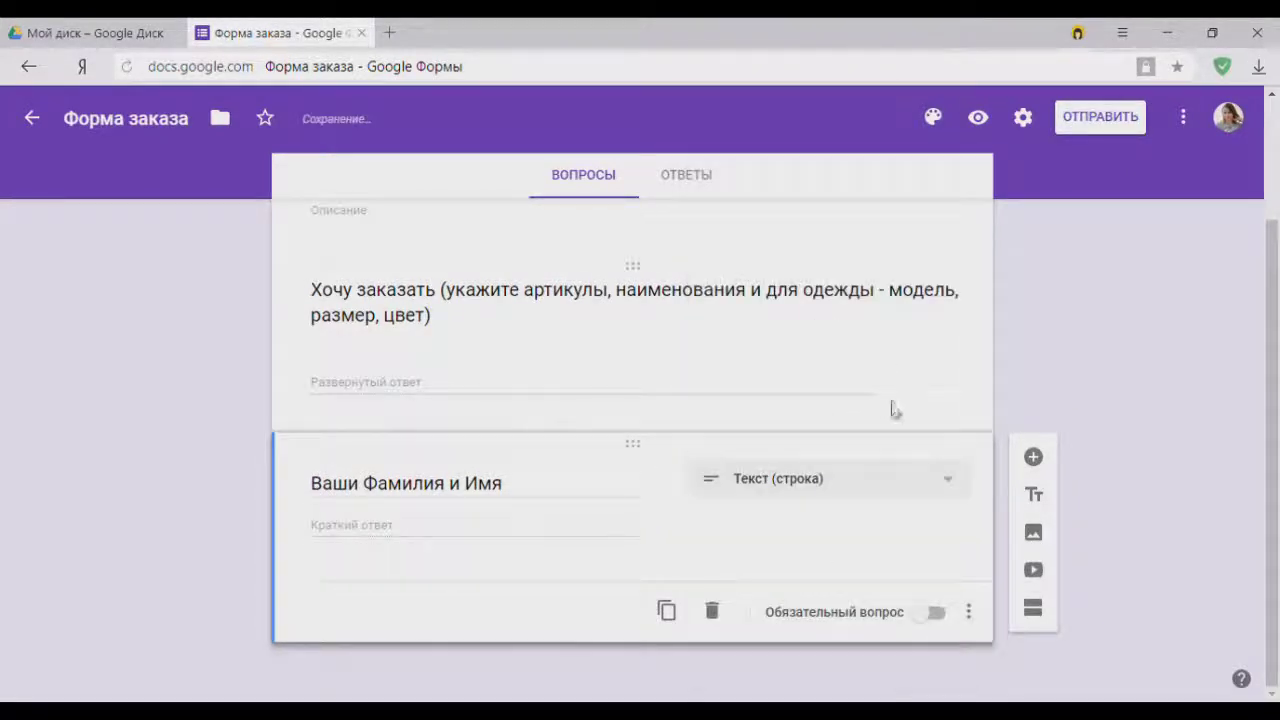
click(1034, 459)
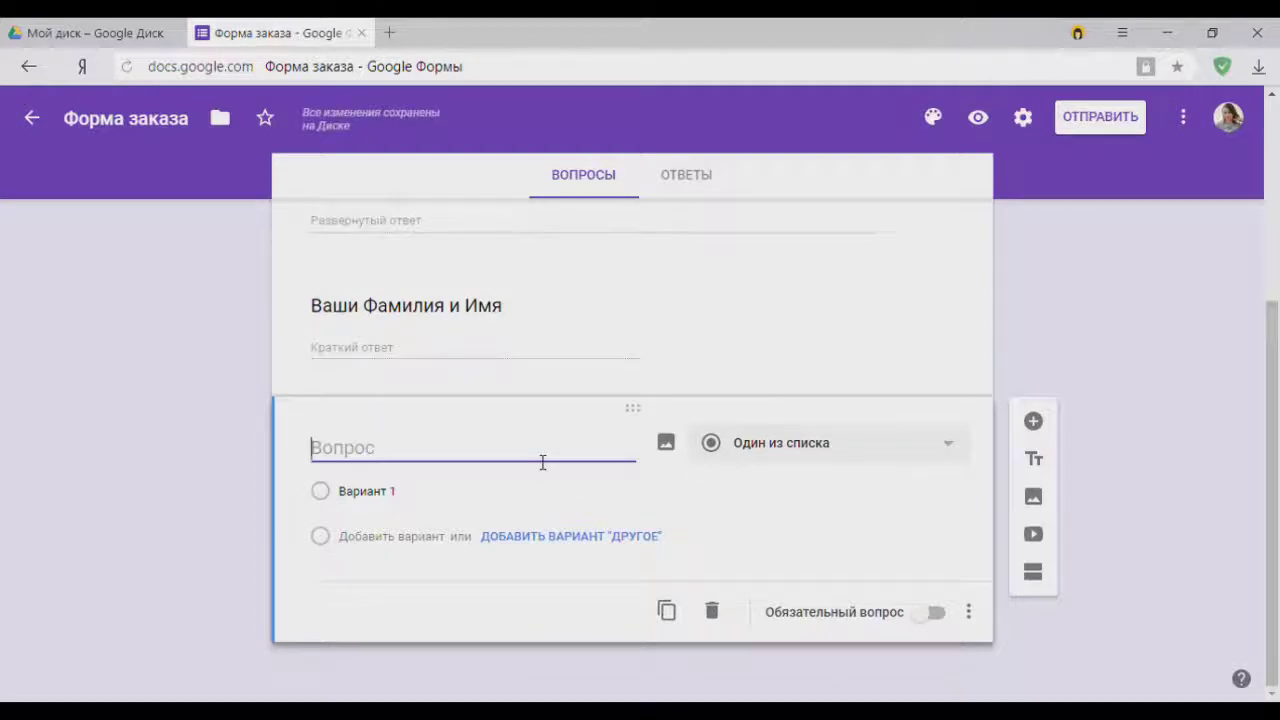
text(Конта)
text(ктный ном)
text(ер)
key(BackSpace)
key(BackSpace)
key(BackSpace)
key(BackSpace)
key(BackSpace)
key(BackSpace)
key(BackSpace)
key(BackSpace)
key(BackSpace)
key(BackSpace)
key(BackSpace)
key(BackSpace)
key(BackSpace)
key(BackSpace)
key(BackSpace)
key(BackSpace)
key(BackSpace)
text(Номер)
key(BackSpace)
key(BackSpace)
key(BackSpace)
key(BackSpace)
key(BackSpace)
key(BackSpace)
Title the blank third question "Ваш номер телефона" and set its answer type to Текст (строка)
text(Ваш номер телефона)
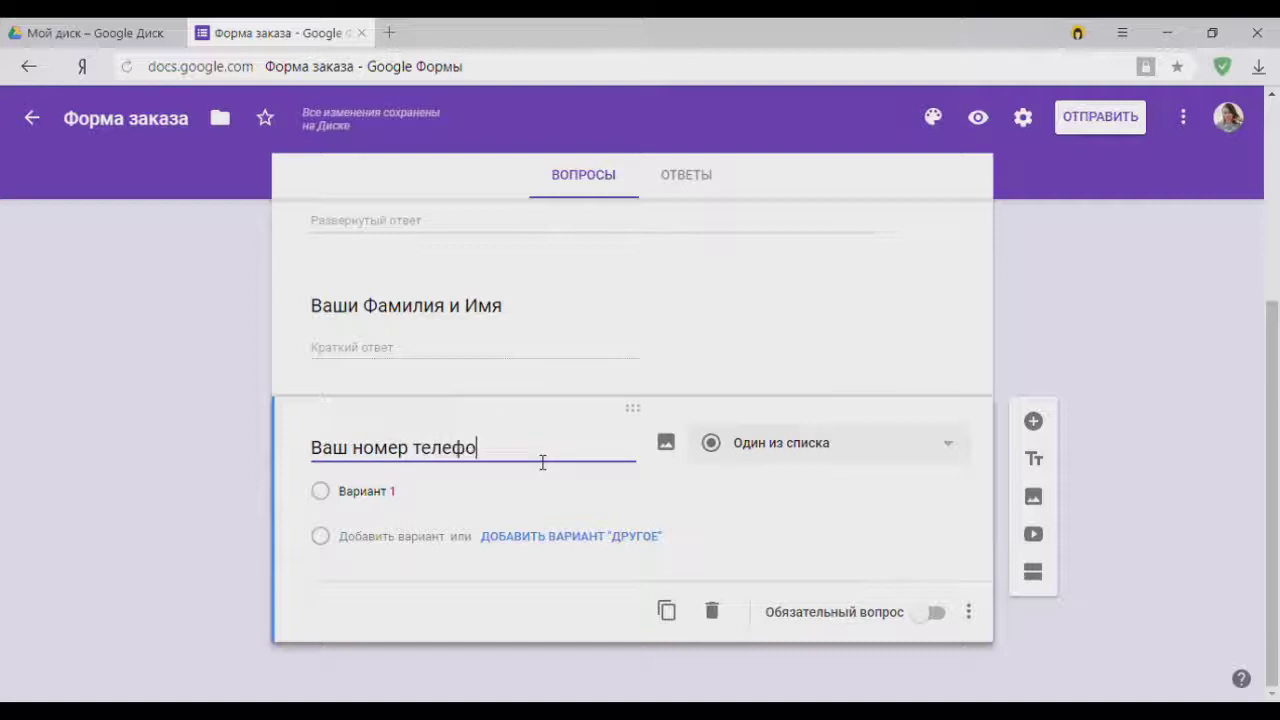
click(800, 450)
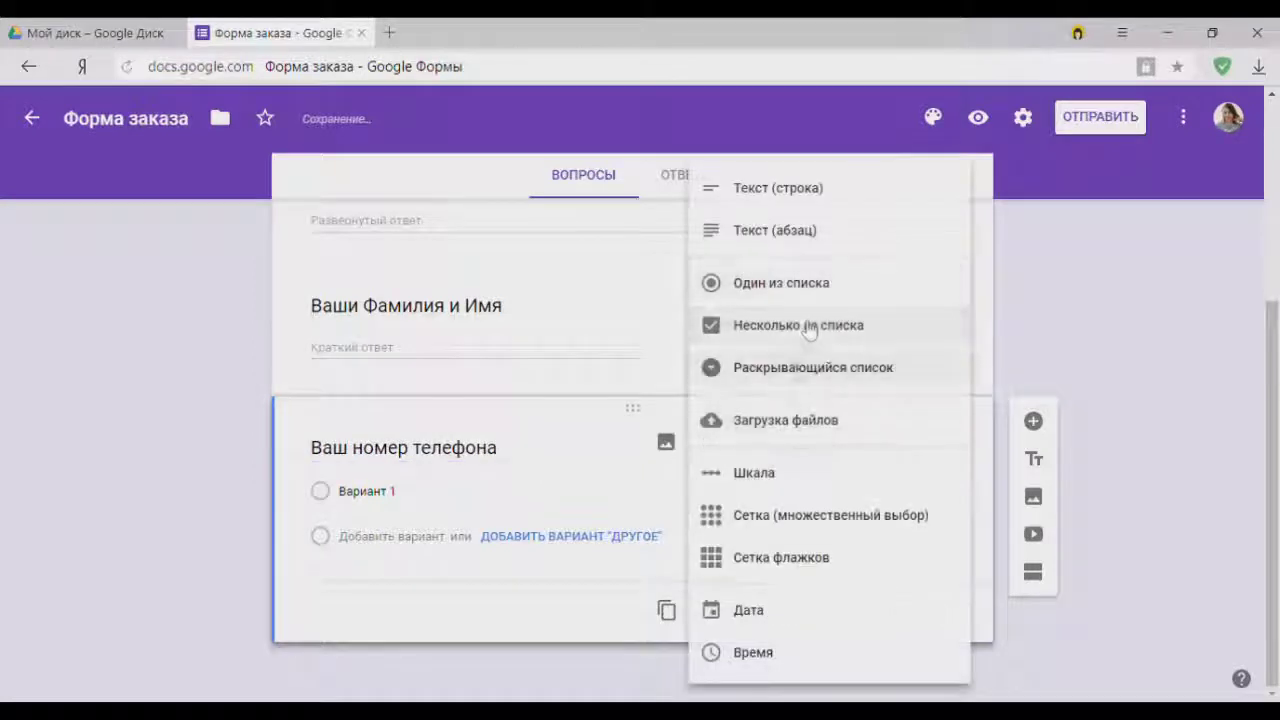
click(830, 195)
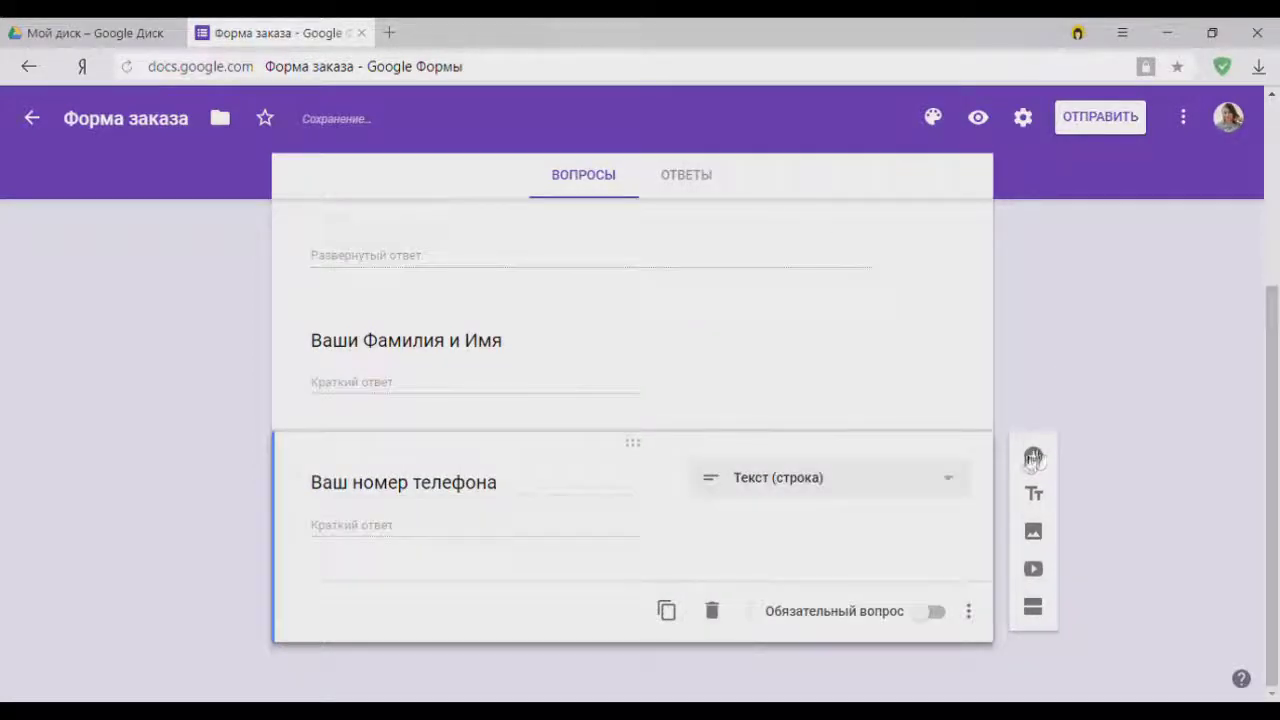
Add a Текст (строка) question titled "Регион, город и улица, где Вы проживаете (для уточнения способа доставки заказа)"
click(1033, 456)
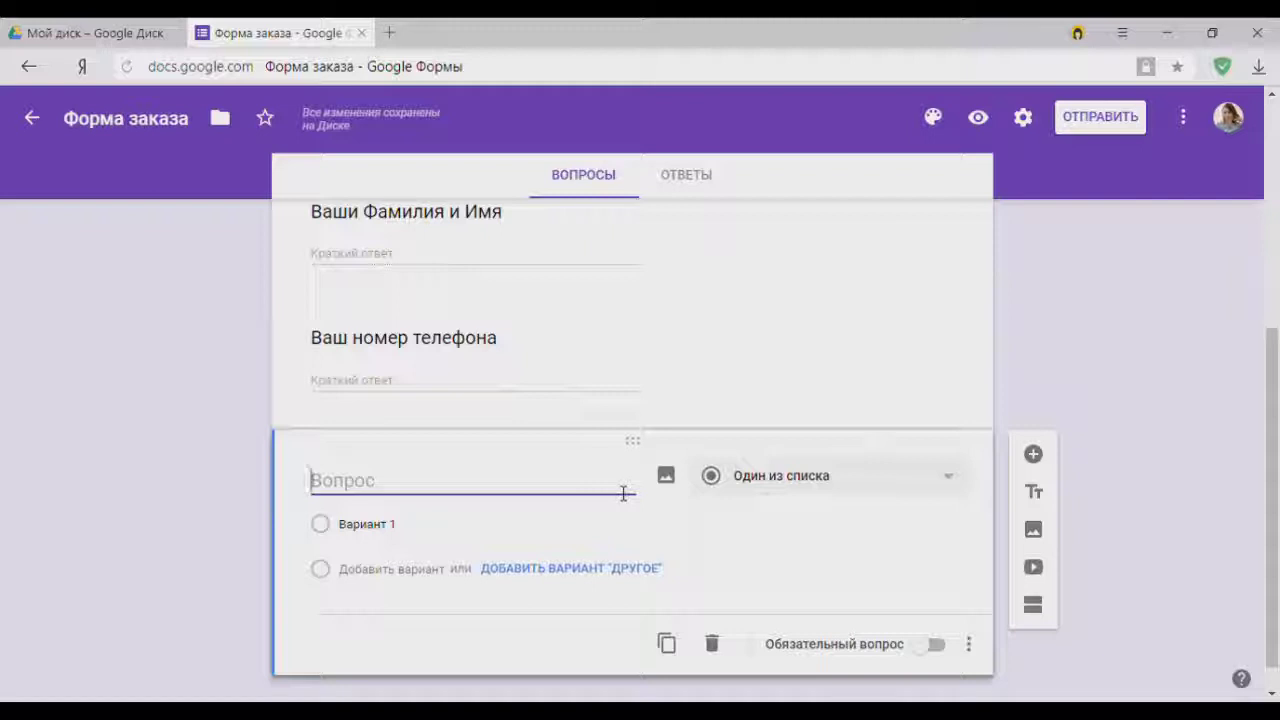
text(В)
key(BackSpace)
text(Региона)
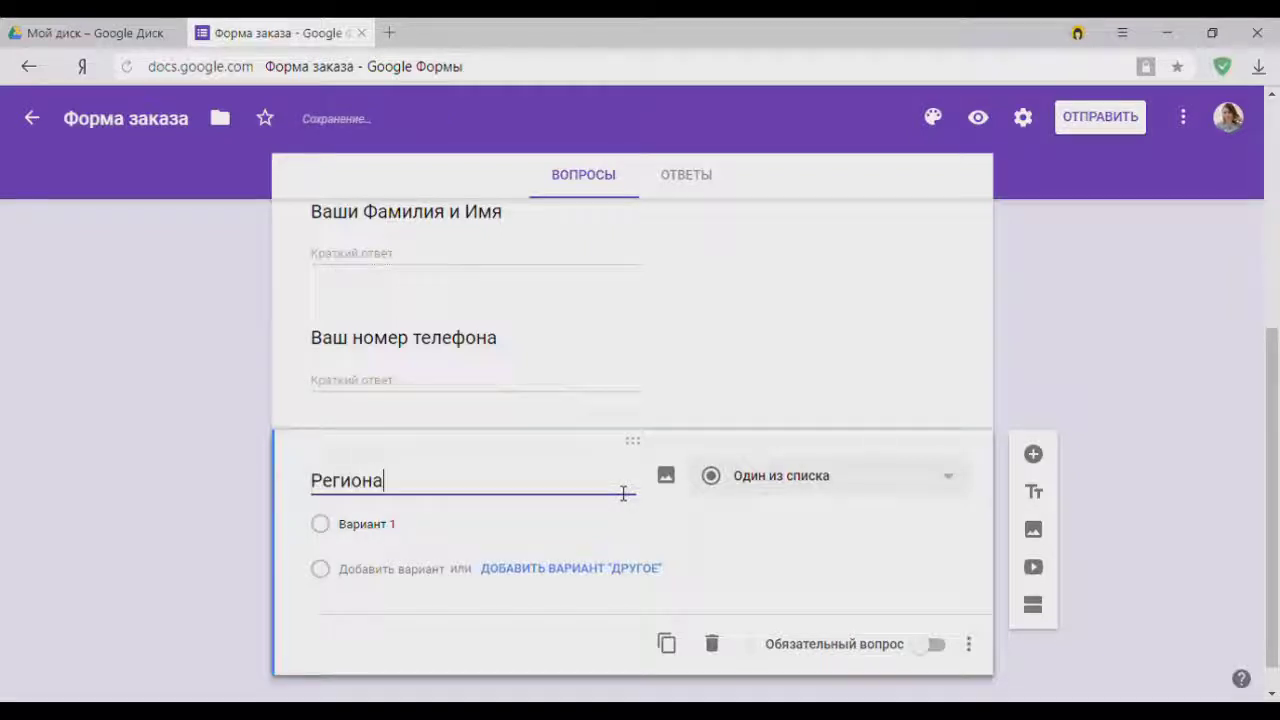
key(BackSpace)
text(, город)
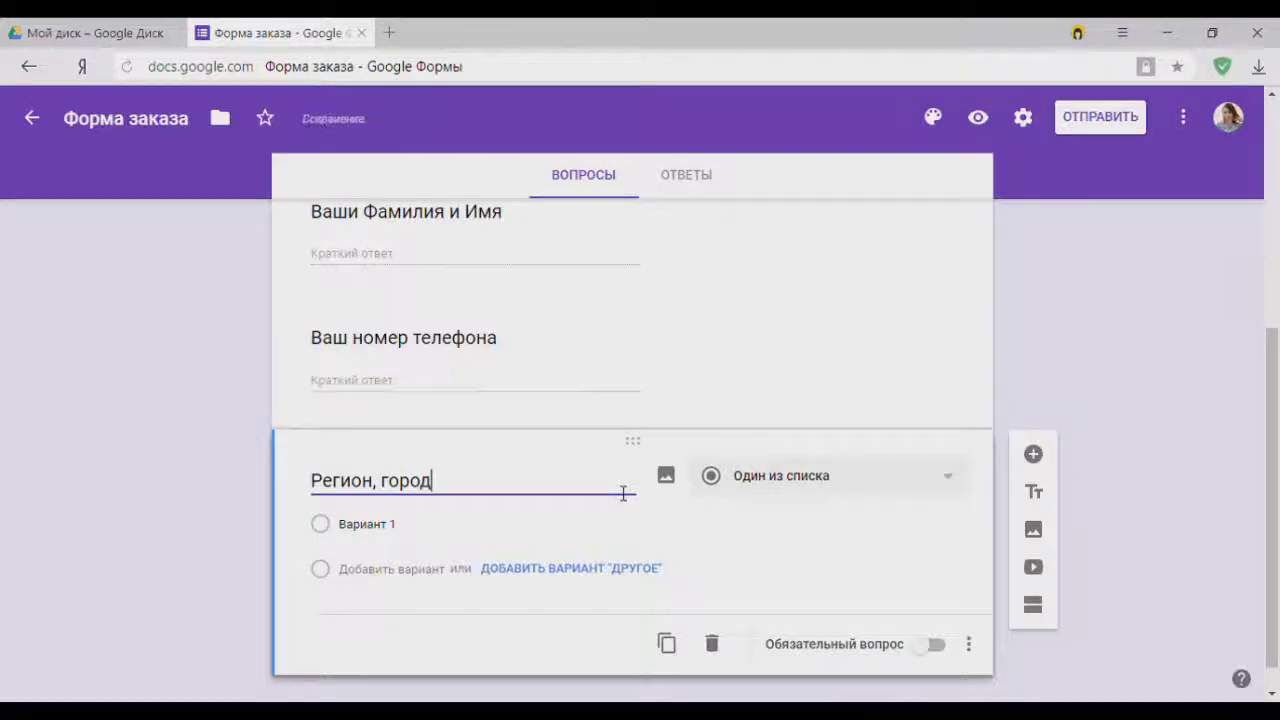
text( и улица)
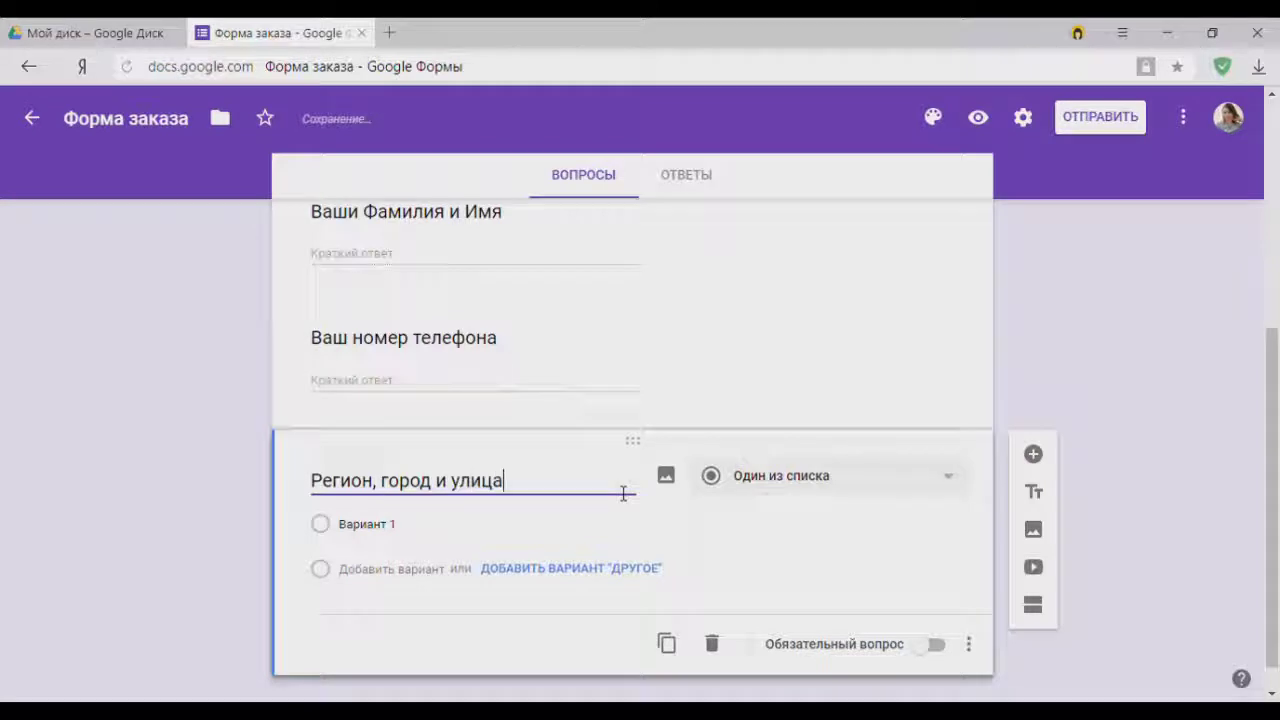
text(, где Вы про)
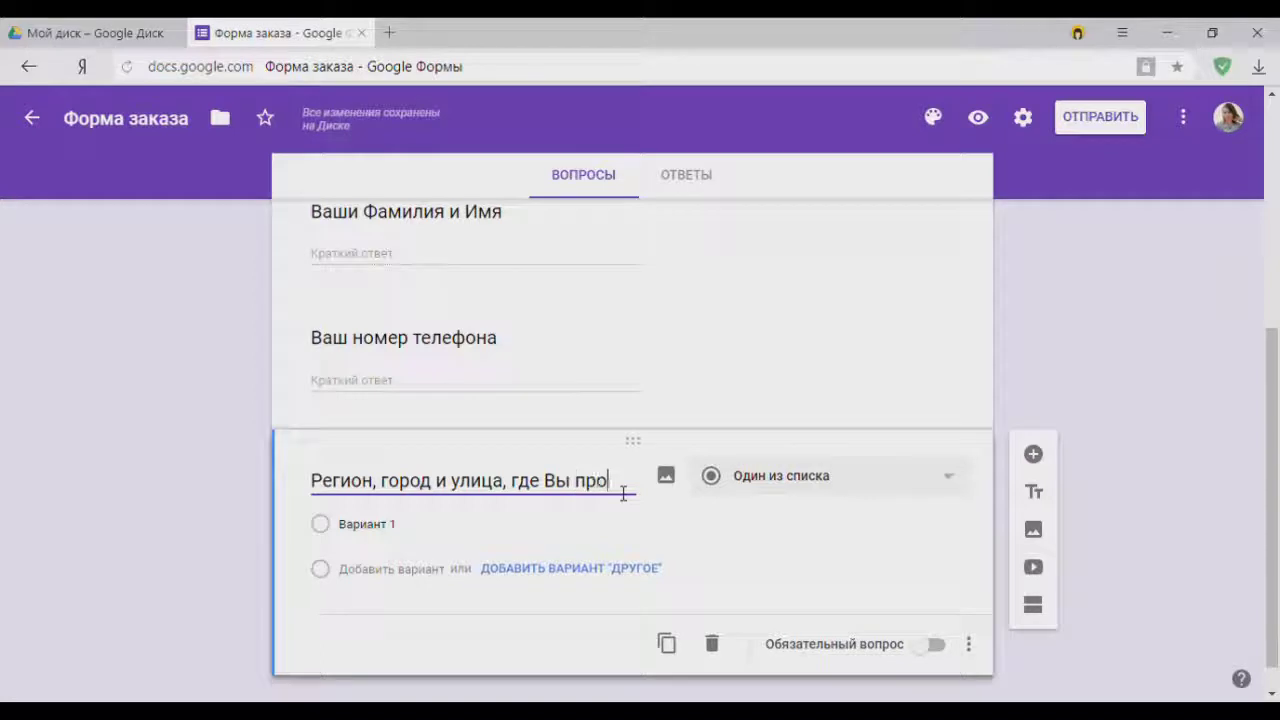
text(живаете ()
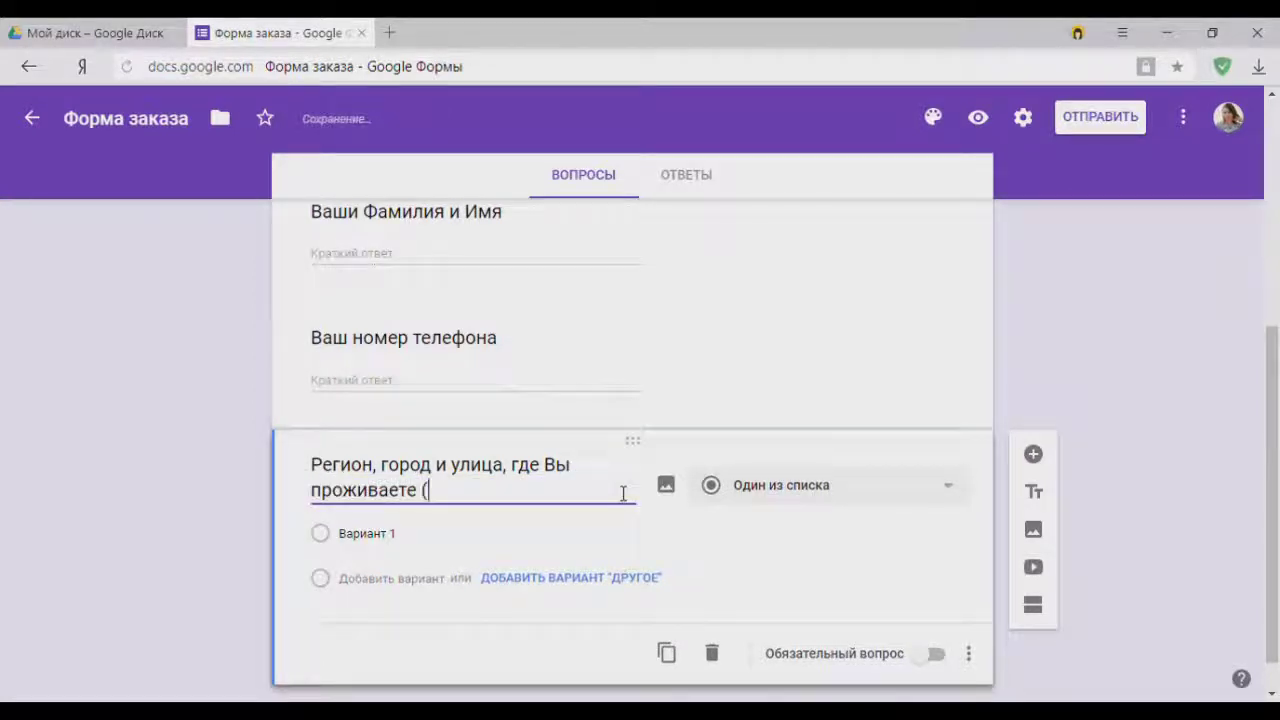
text(для уточнения сп)
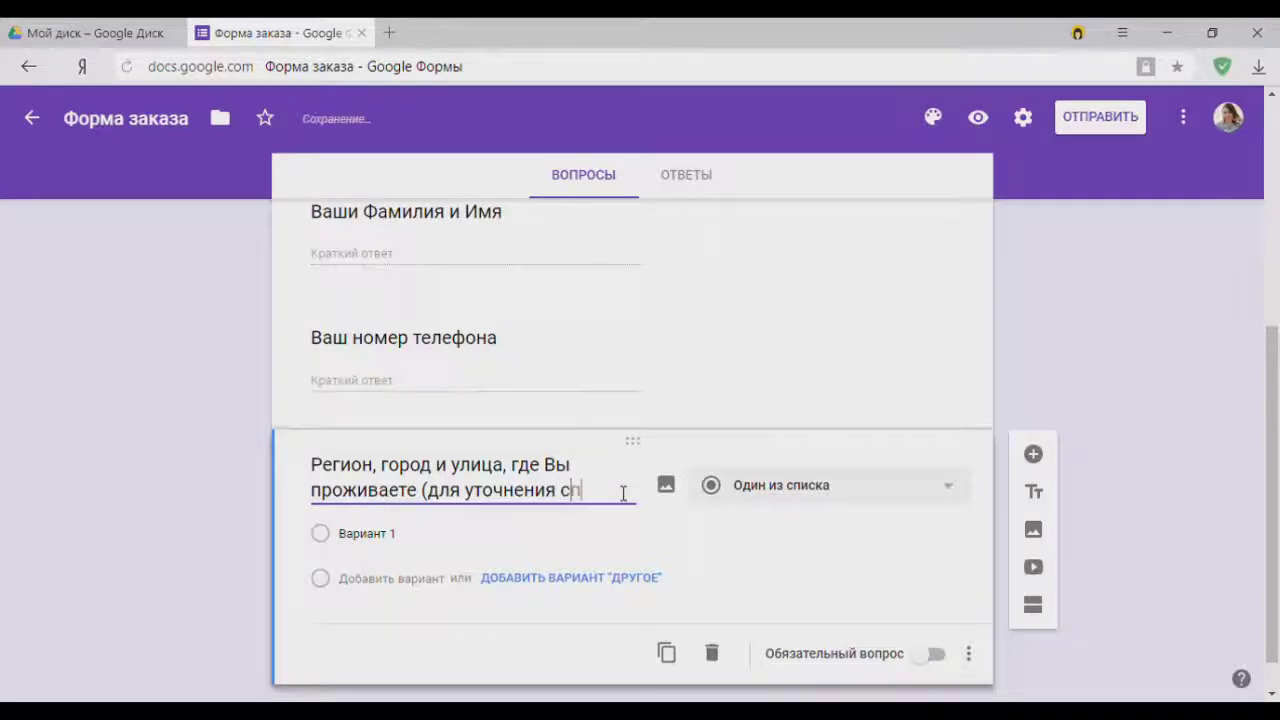
text(особа достак)
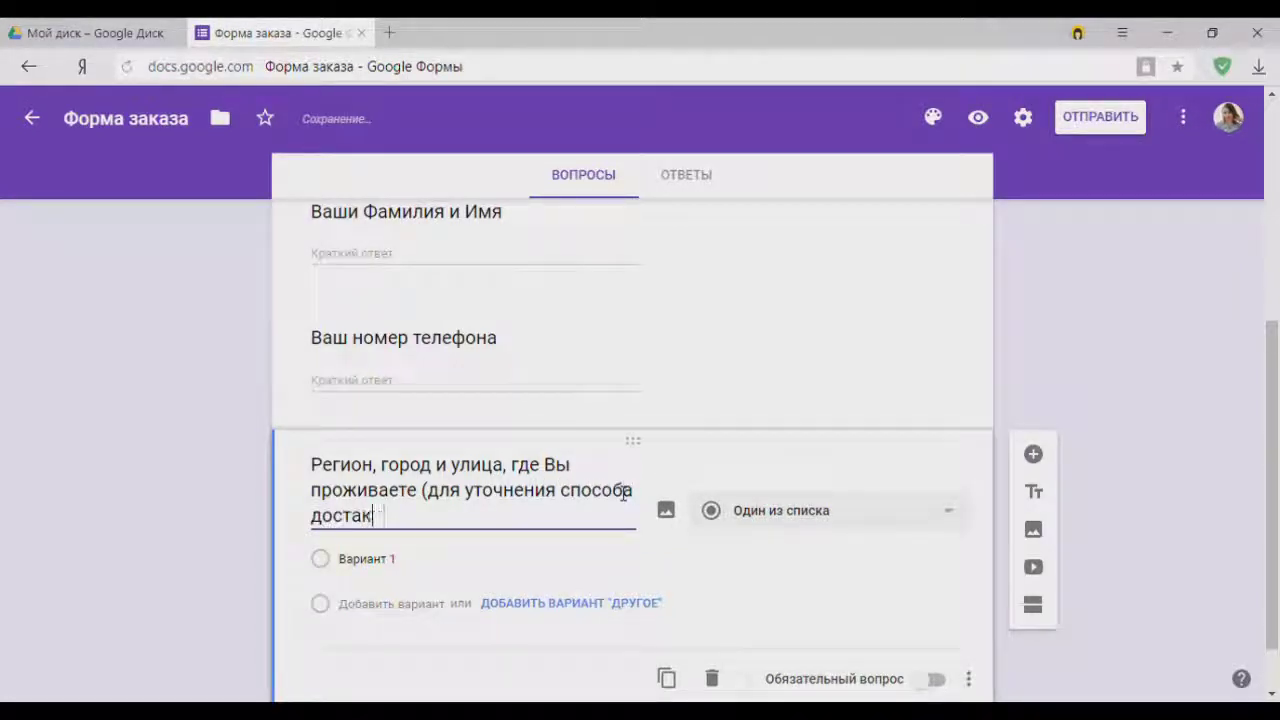
key(BackSpace)
text(вки)
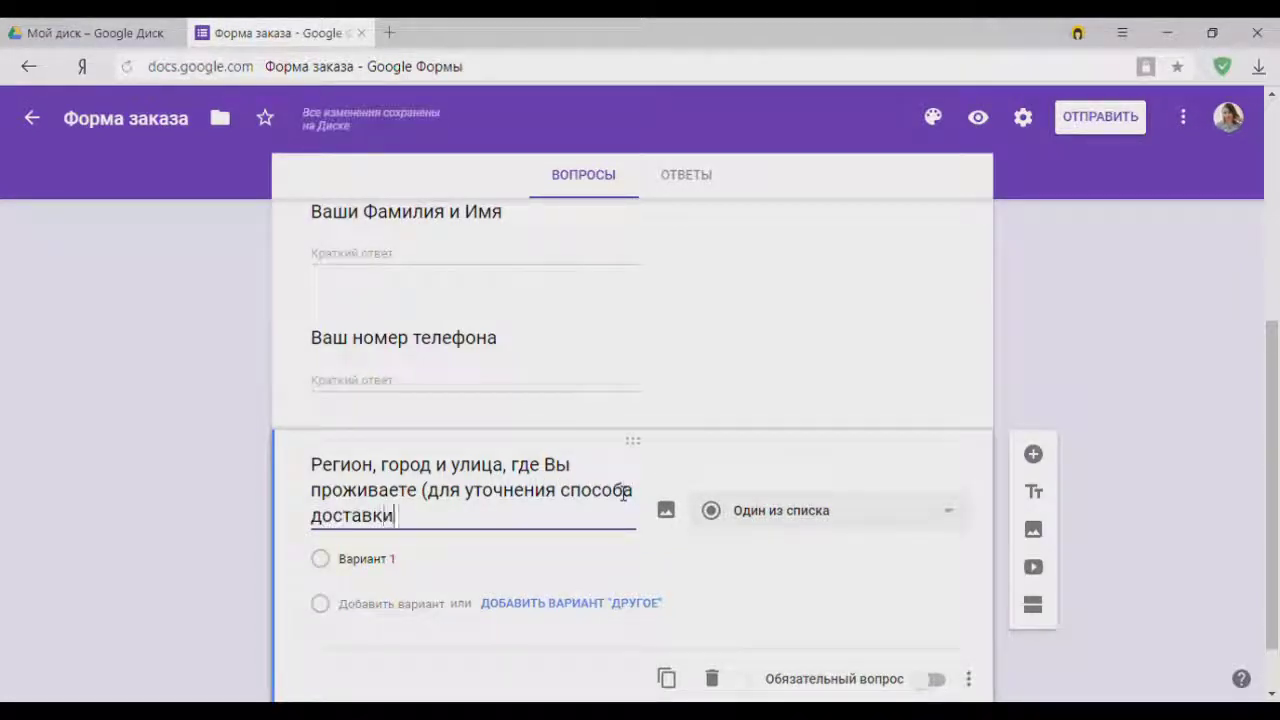
text( заказа)
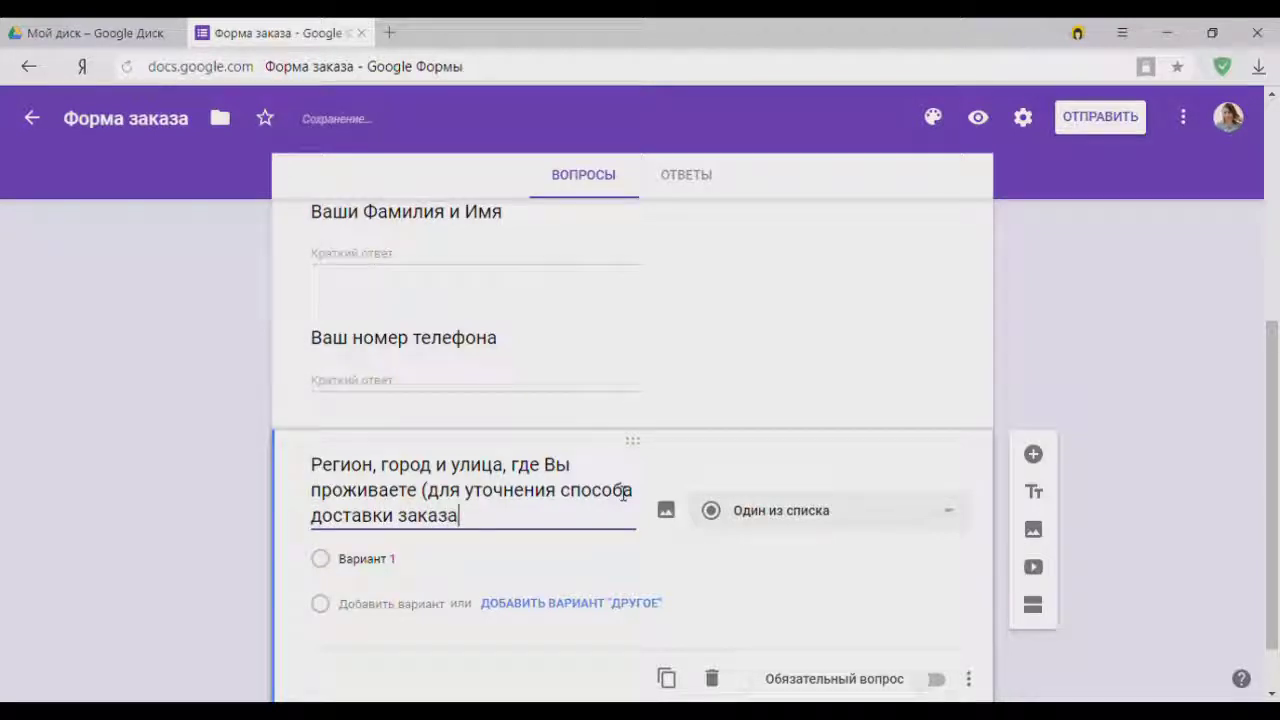
text())
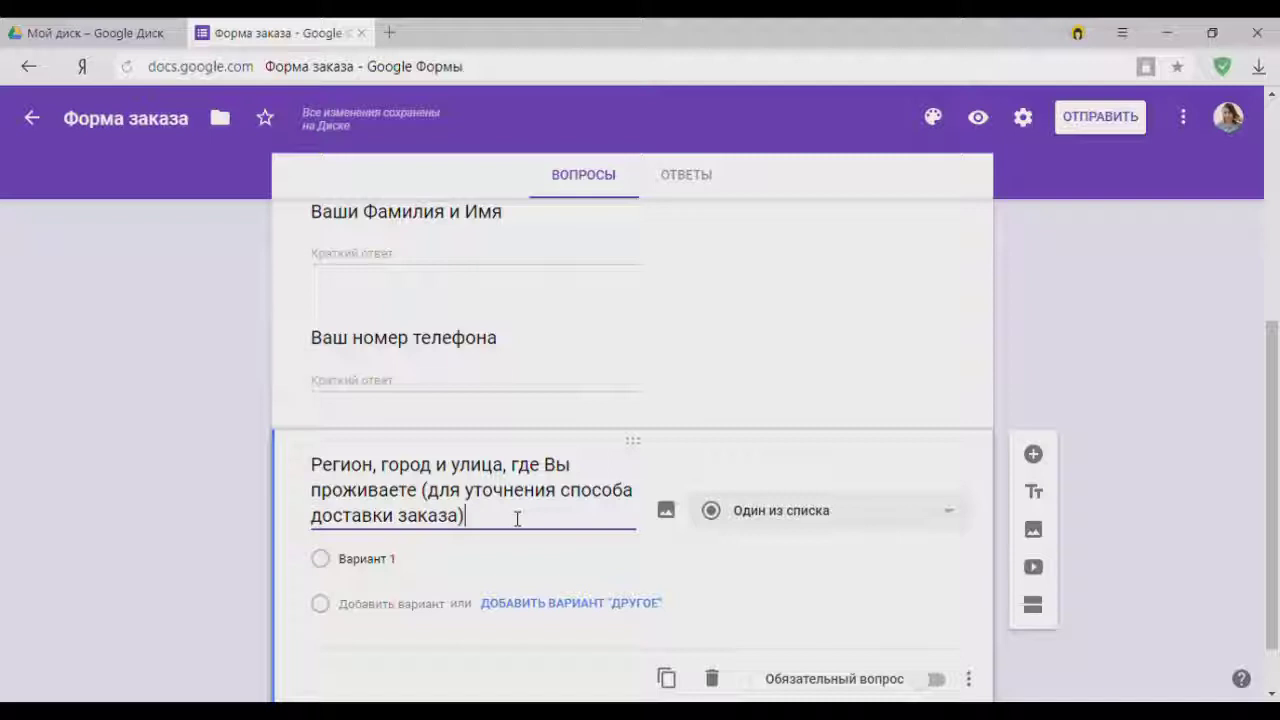
click(862, 516)
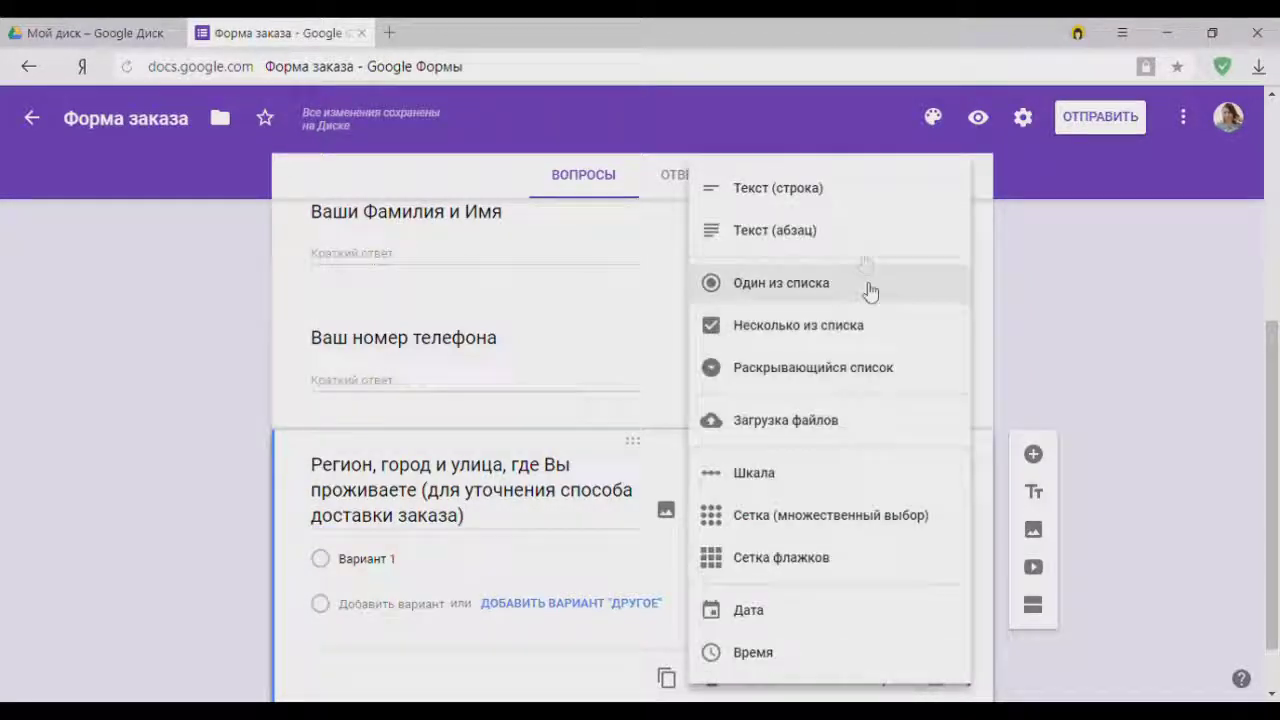
click(840, 190)
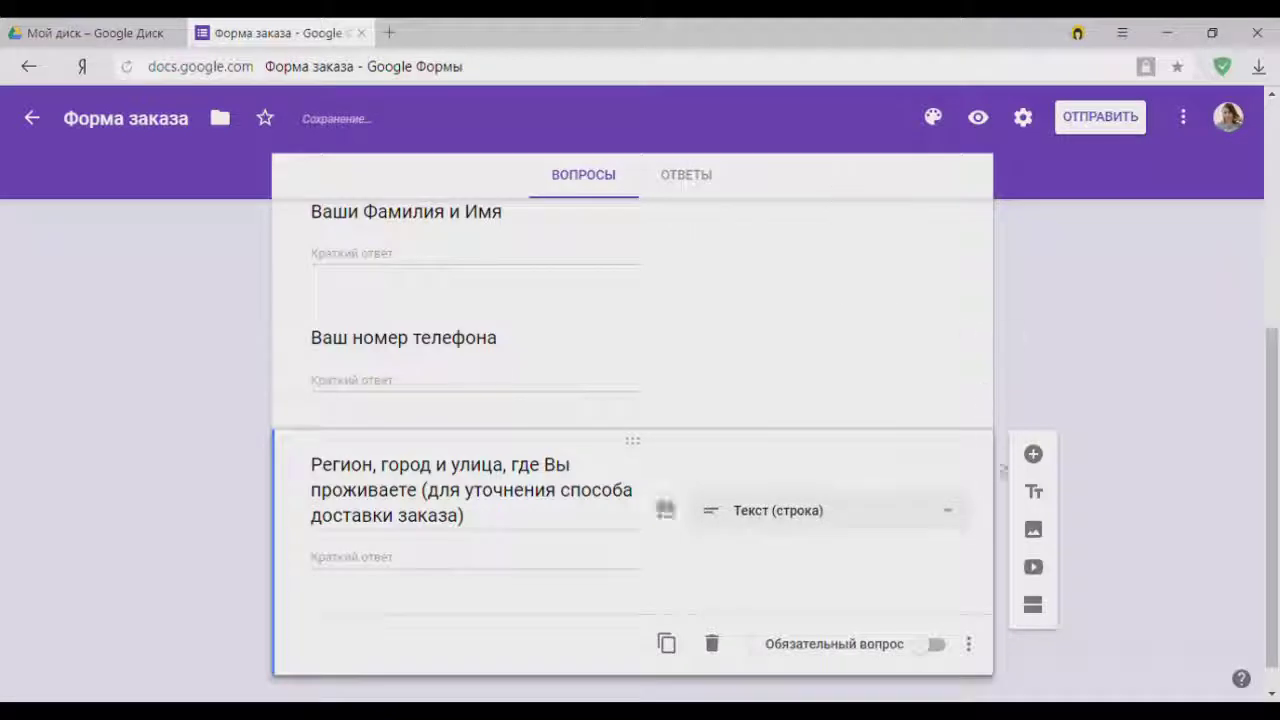
scroll(636, 444, up, 1)
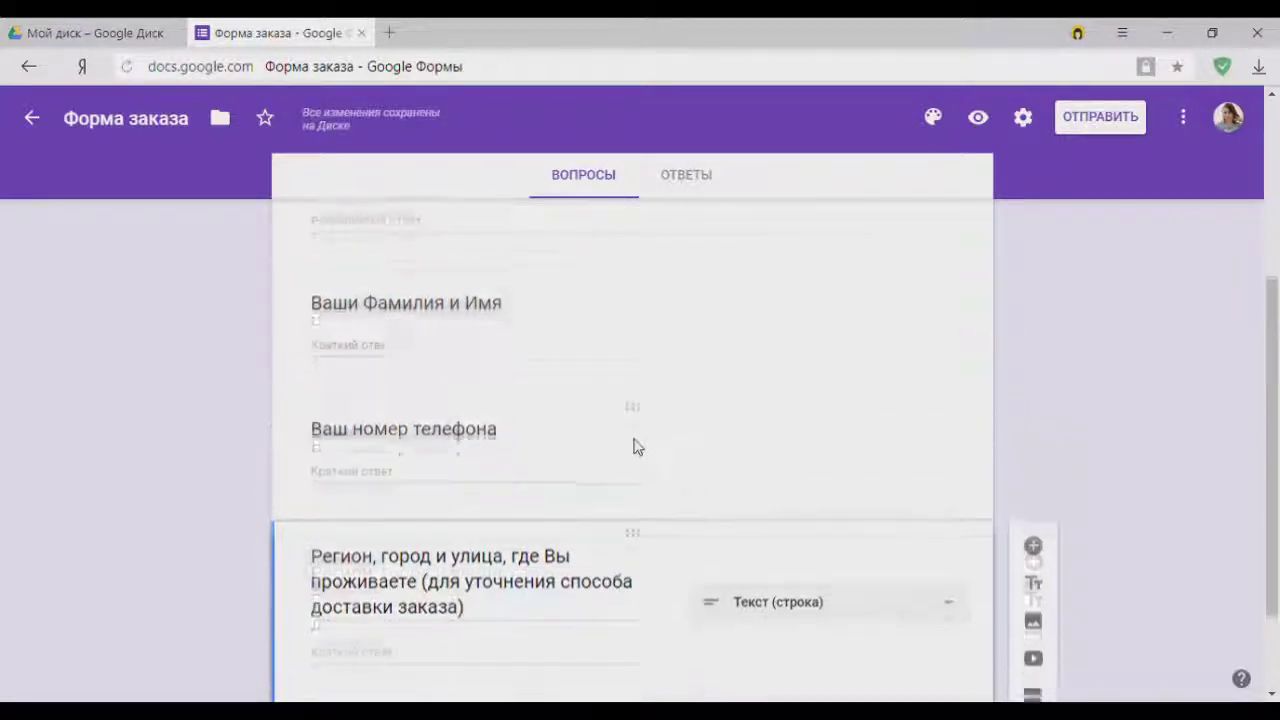
scroll(636, 446, up, 3)
scroll(640, 449, down, 3)
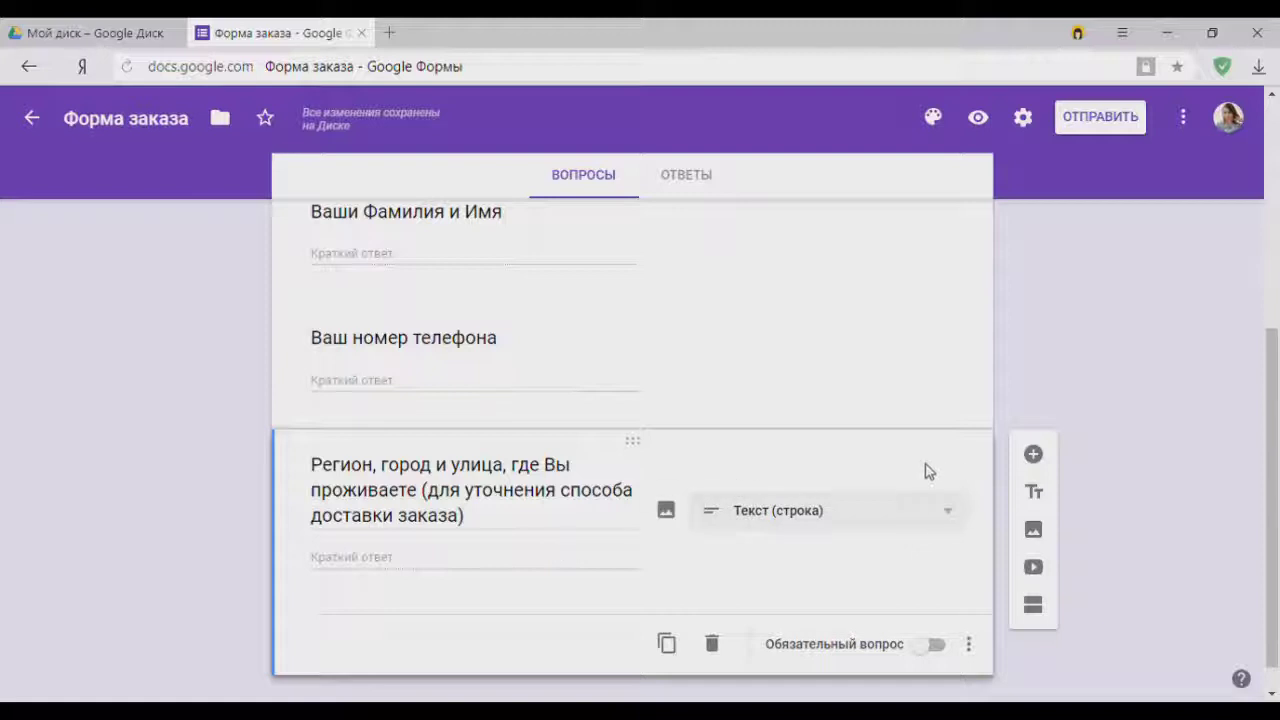
click(1036, 494)
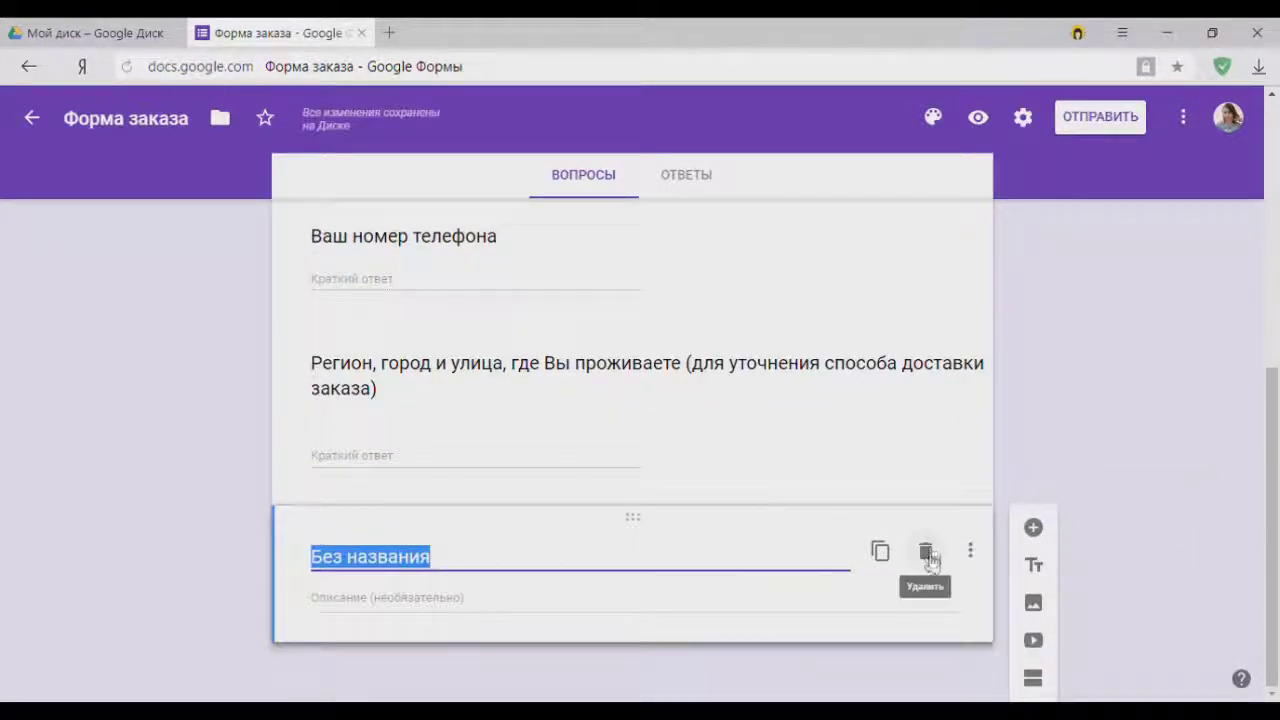
click(925, 551)
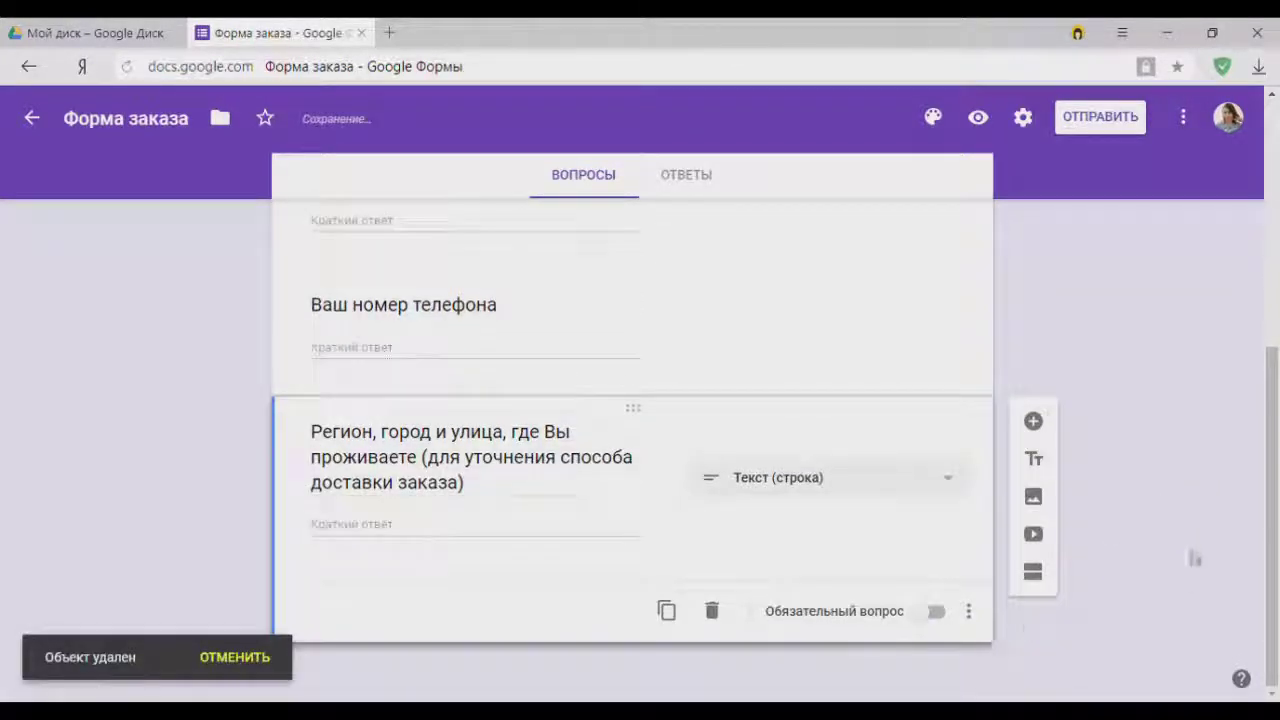
scroll(1148, 509, up, 5)
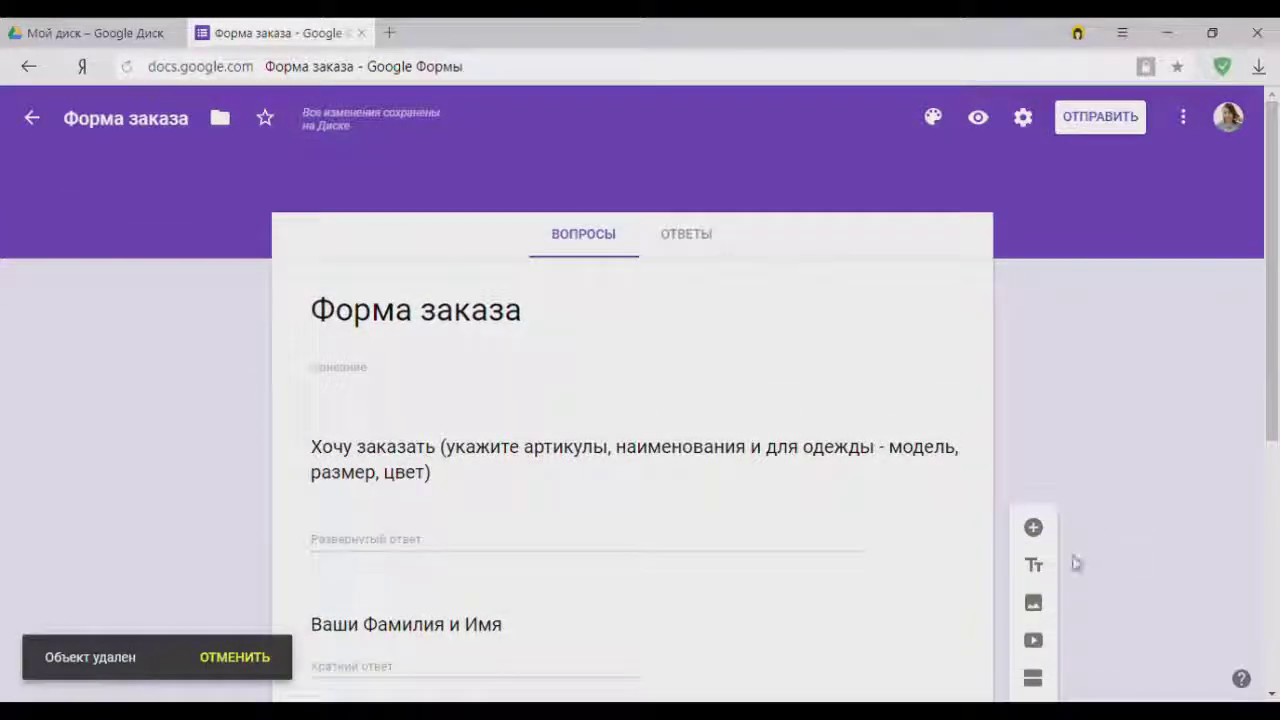
Set the form's confirmation text to "Спасибо! Мы перезвоним Вам в течение 24 часов для уточнения заказа." and save the settings
click(1022, 118)
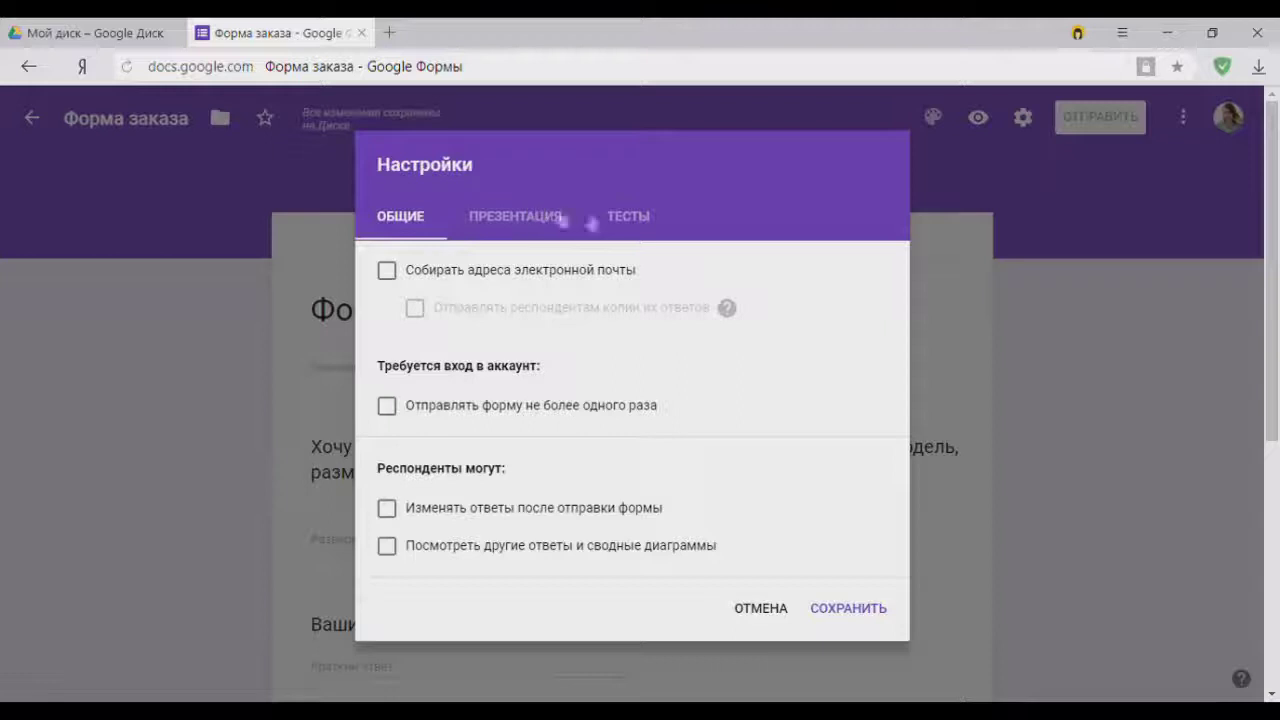
click(578, 215)
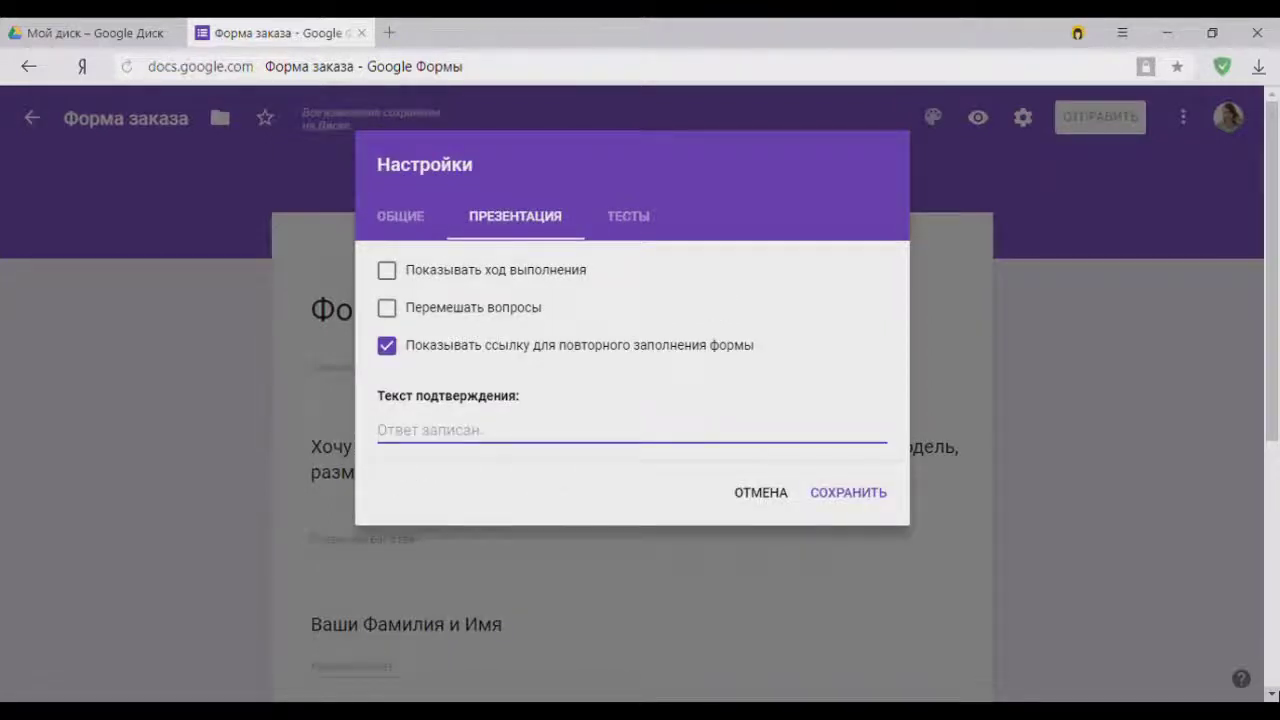
text(Спасибо! Мы перезв)
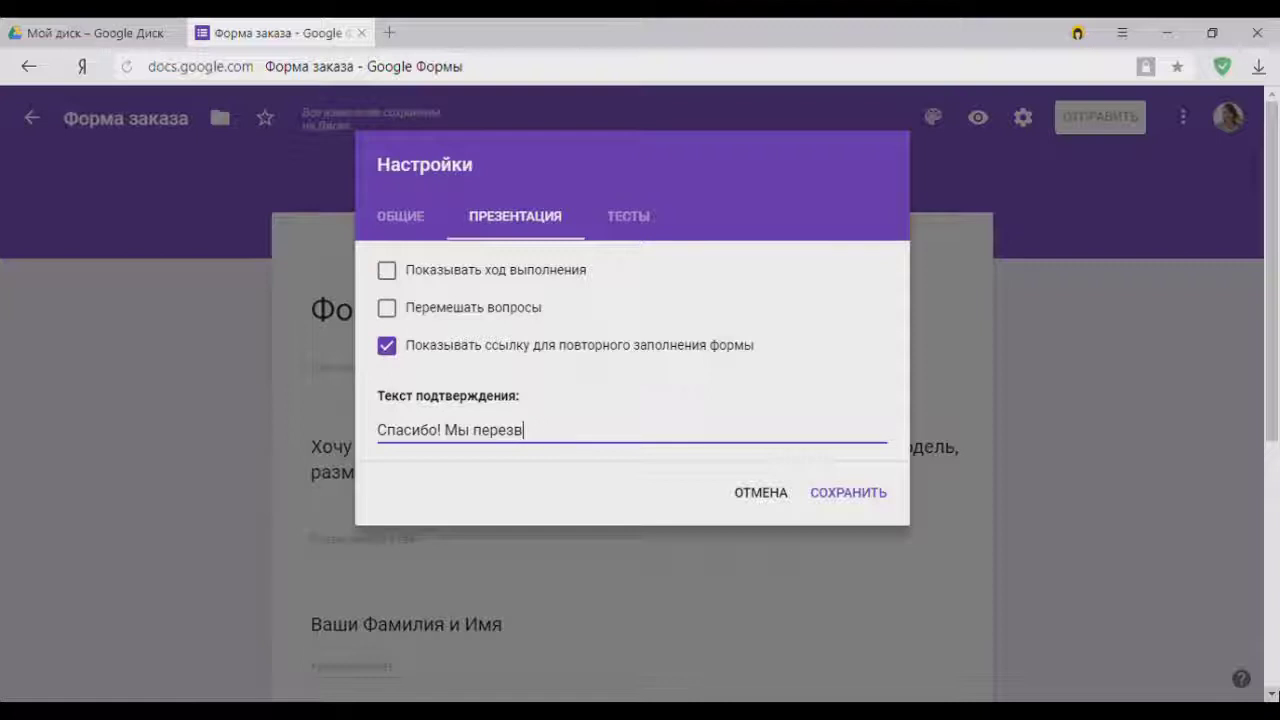
text(ам в )
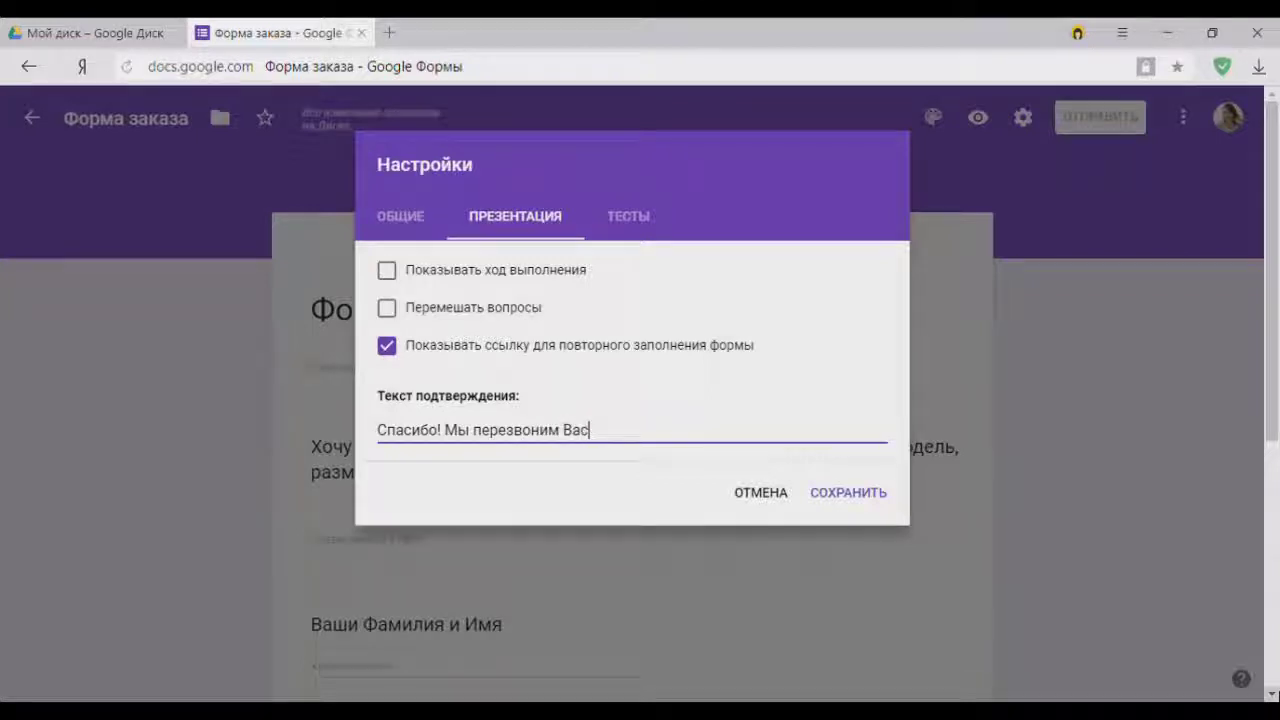
text(ч)
text(течение)
text( 24 ч)
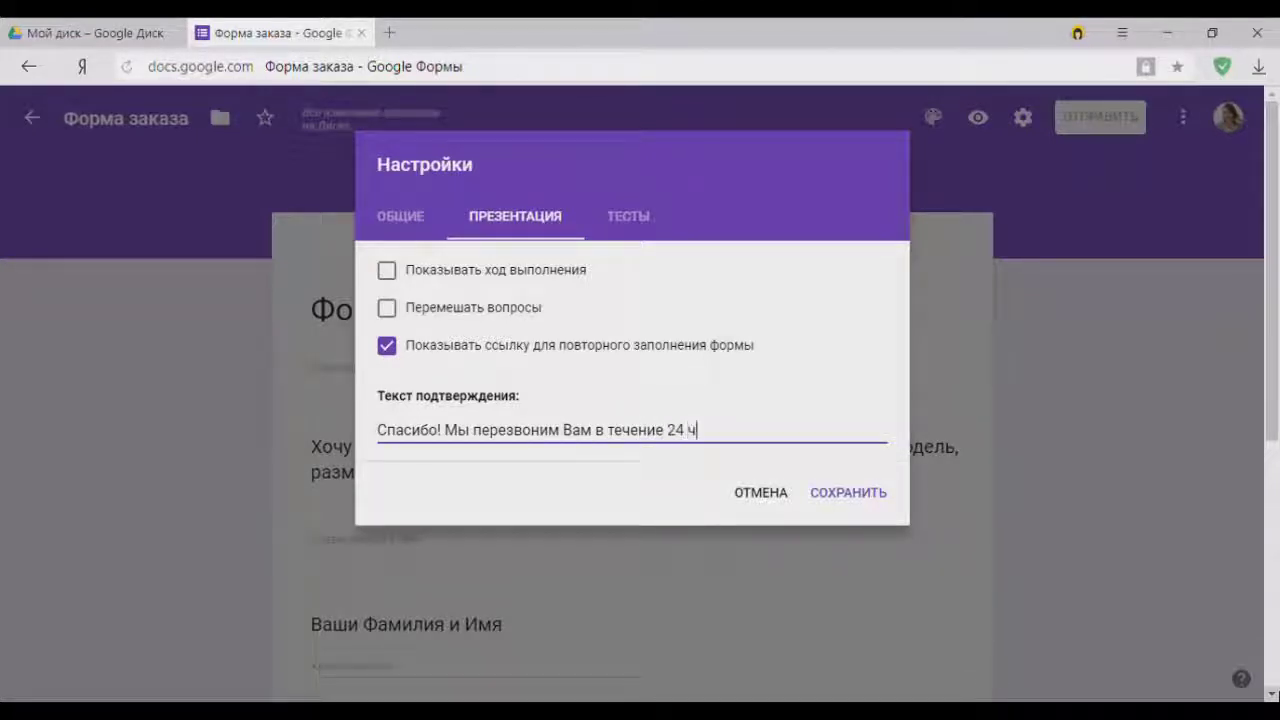
text(асов для уточнения заказа.)
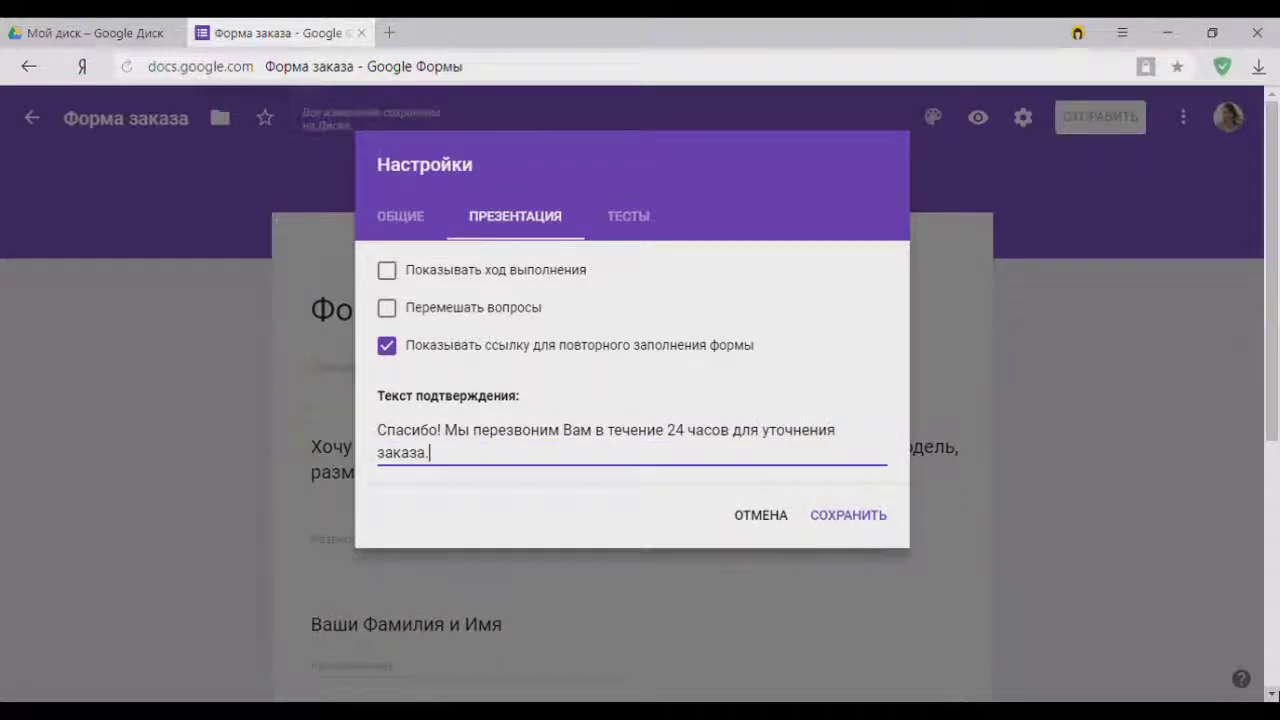
click(886, 517)
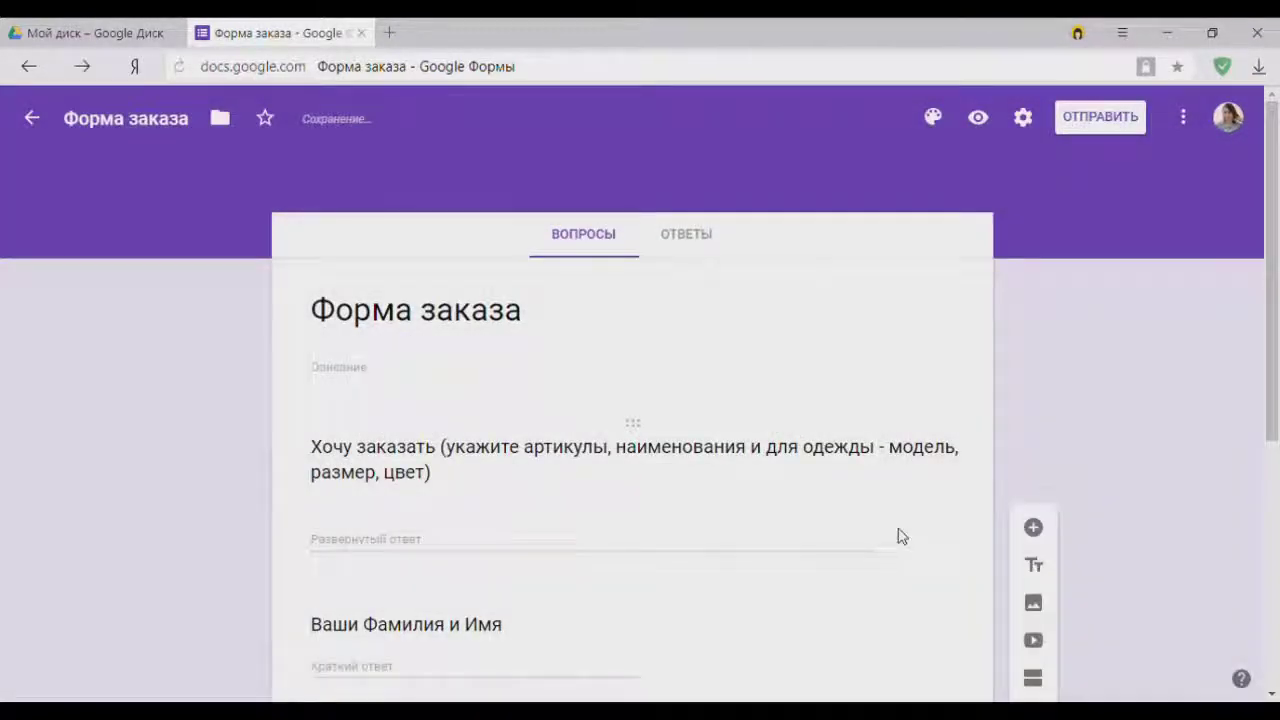
Apply the Иллюстрации header theme showing colourful flowers in vases and pots on a mint-green background to the form
click(935, 118)
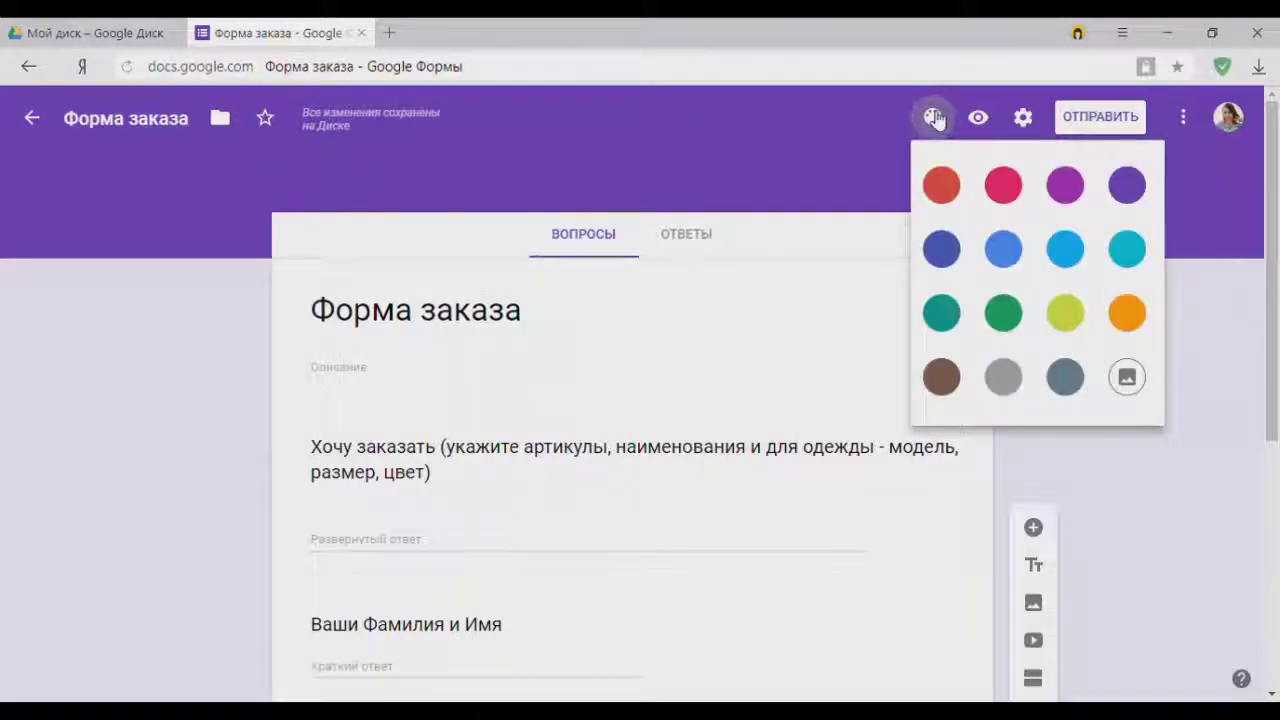
click(1138, 394)
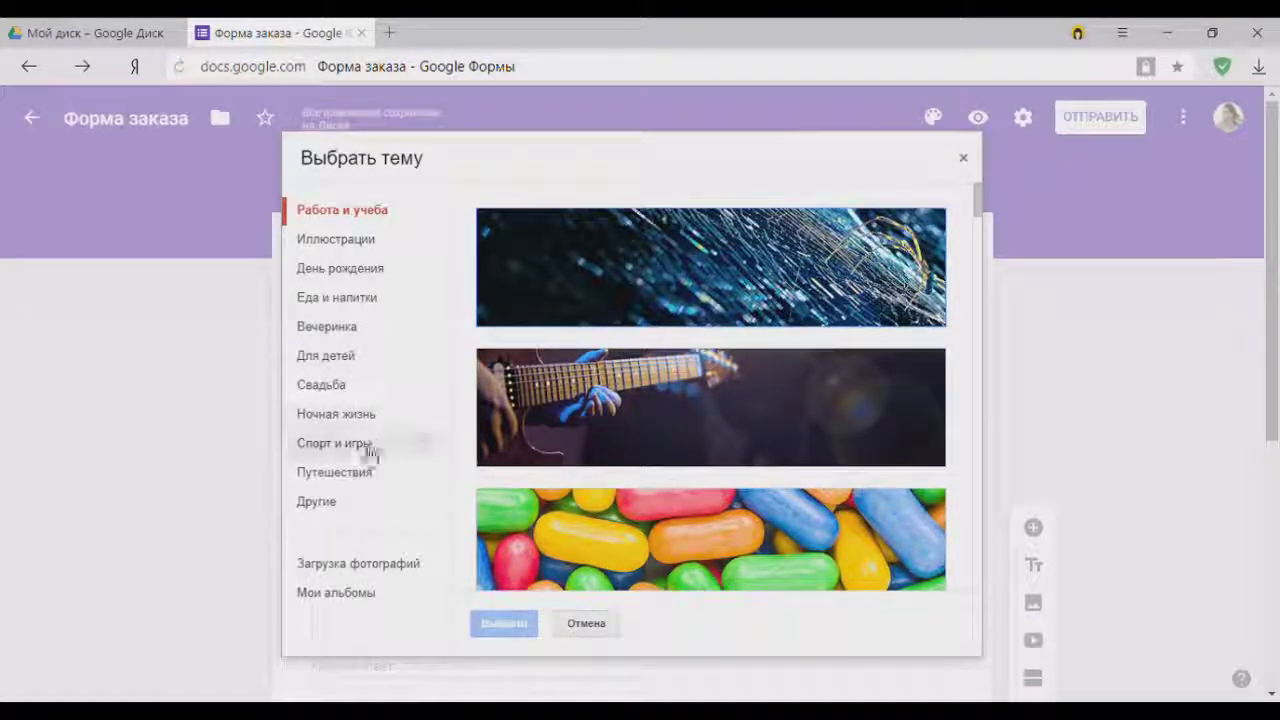
click(367, 241)
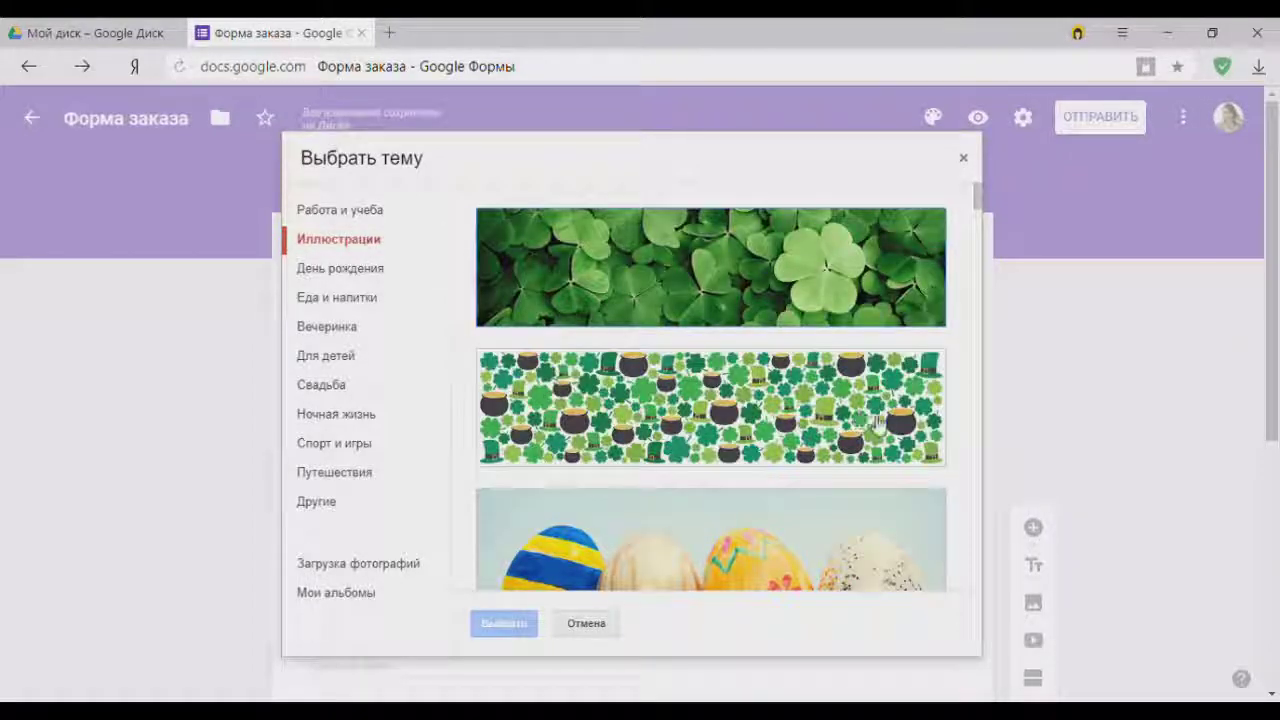
scroll(876, 421, down, 5)
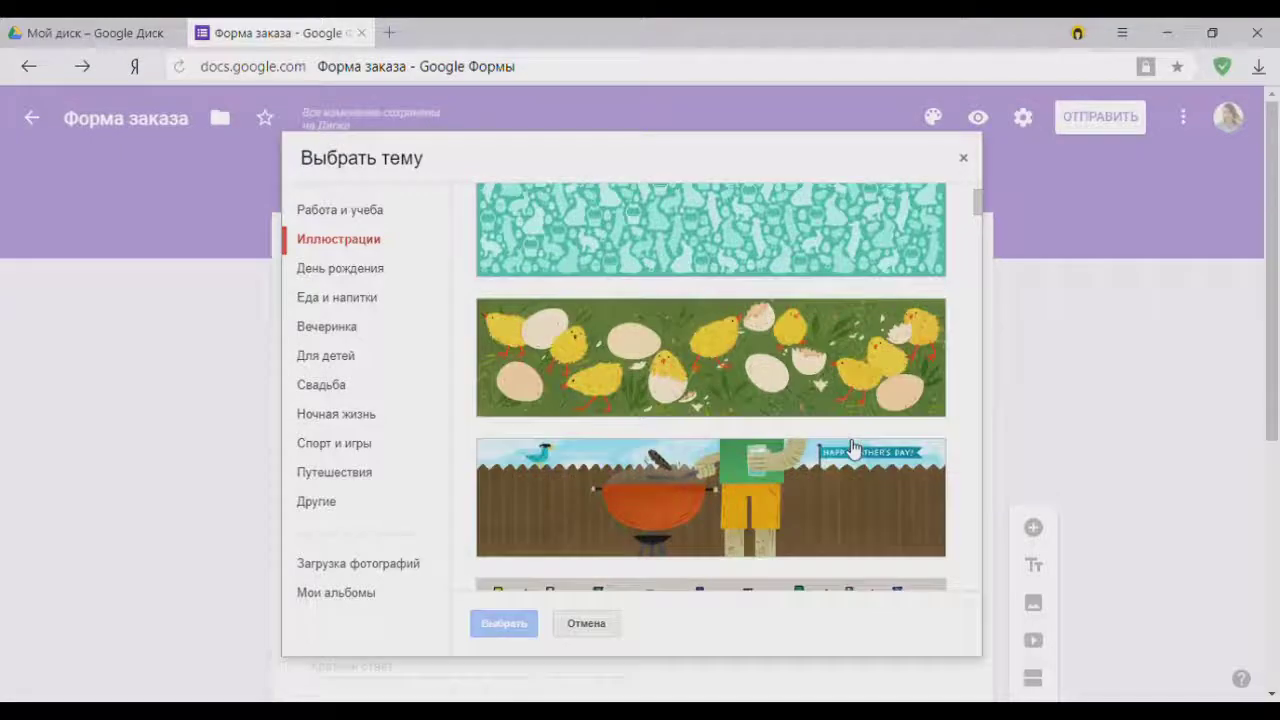
scroll(851, 449, down, 5)
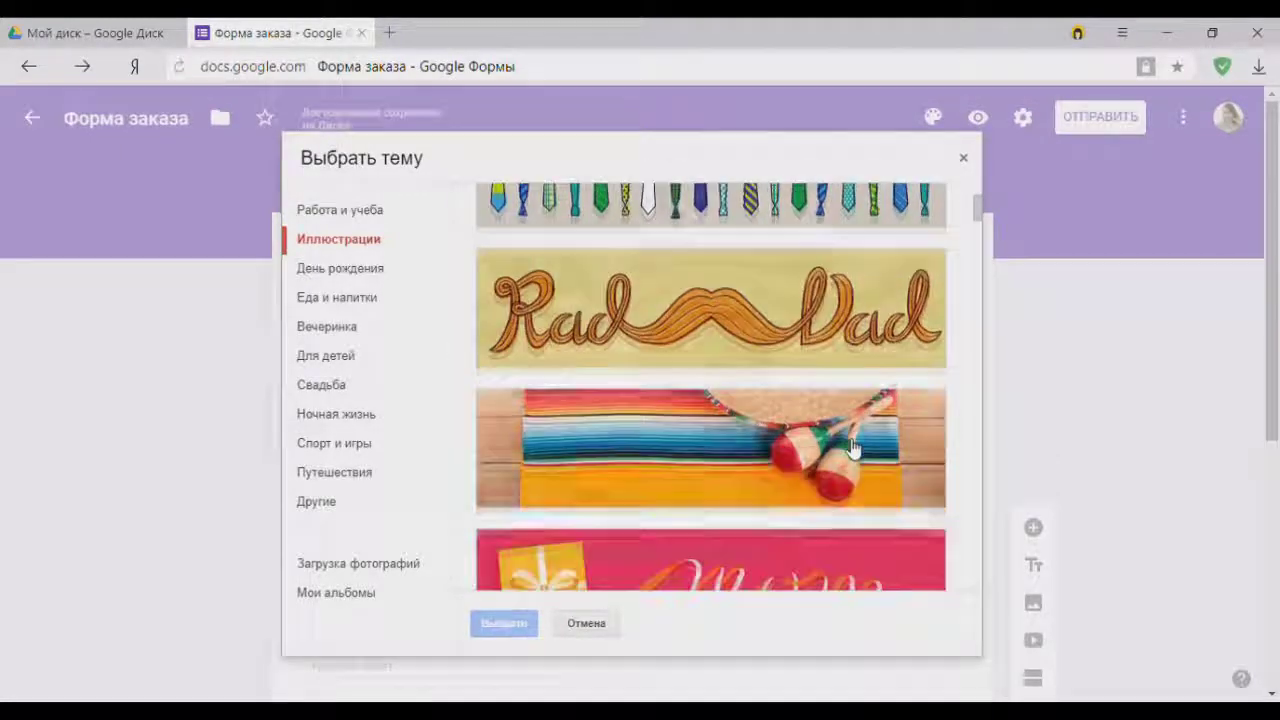
scroll(851, 449, down, 3)
scroll(685, 422, down, 1)
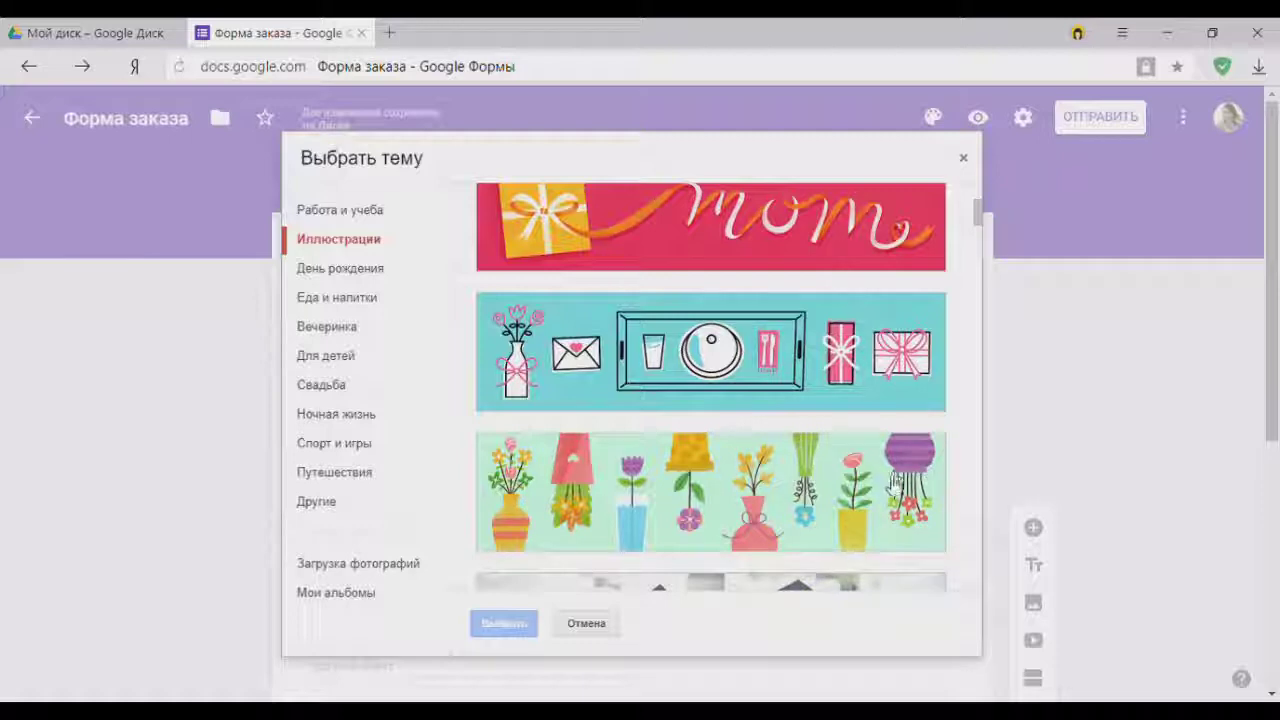
scroll(893, 483, down, 4)
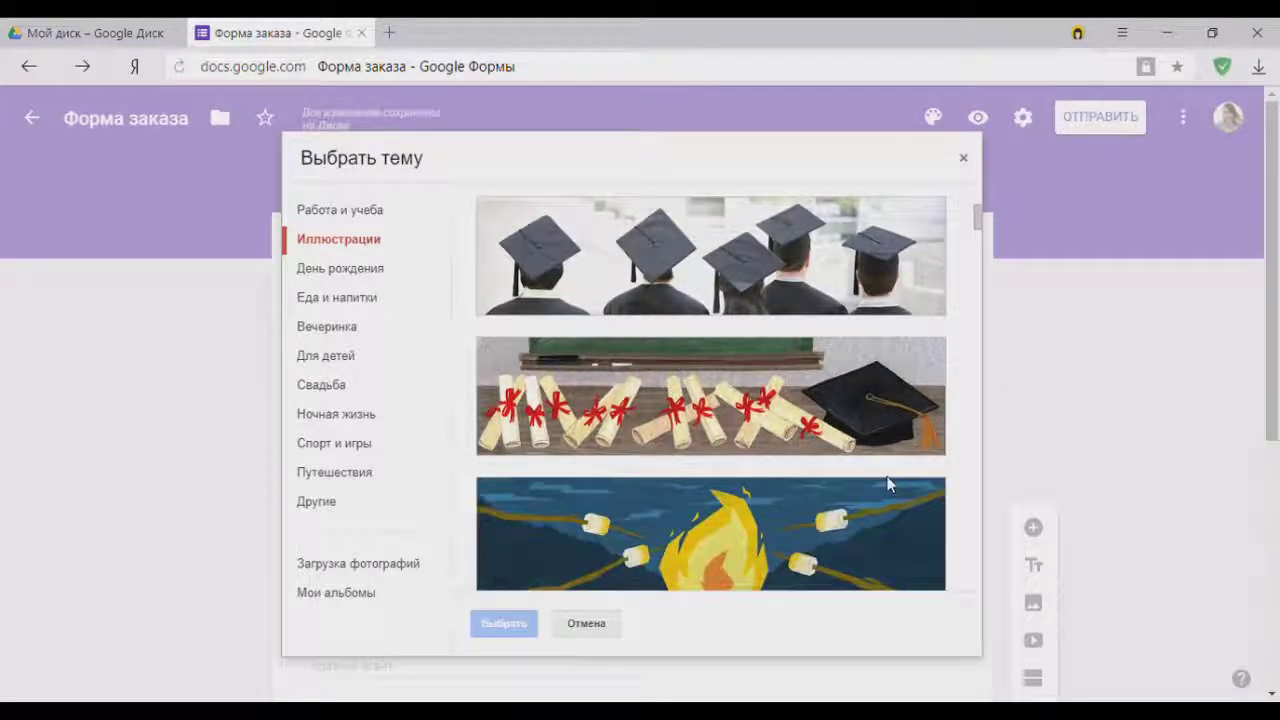
scroll(888, 483, up, 4)
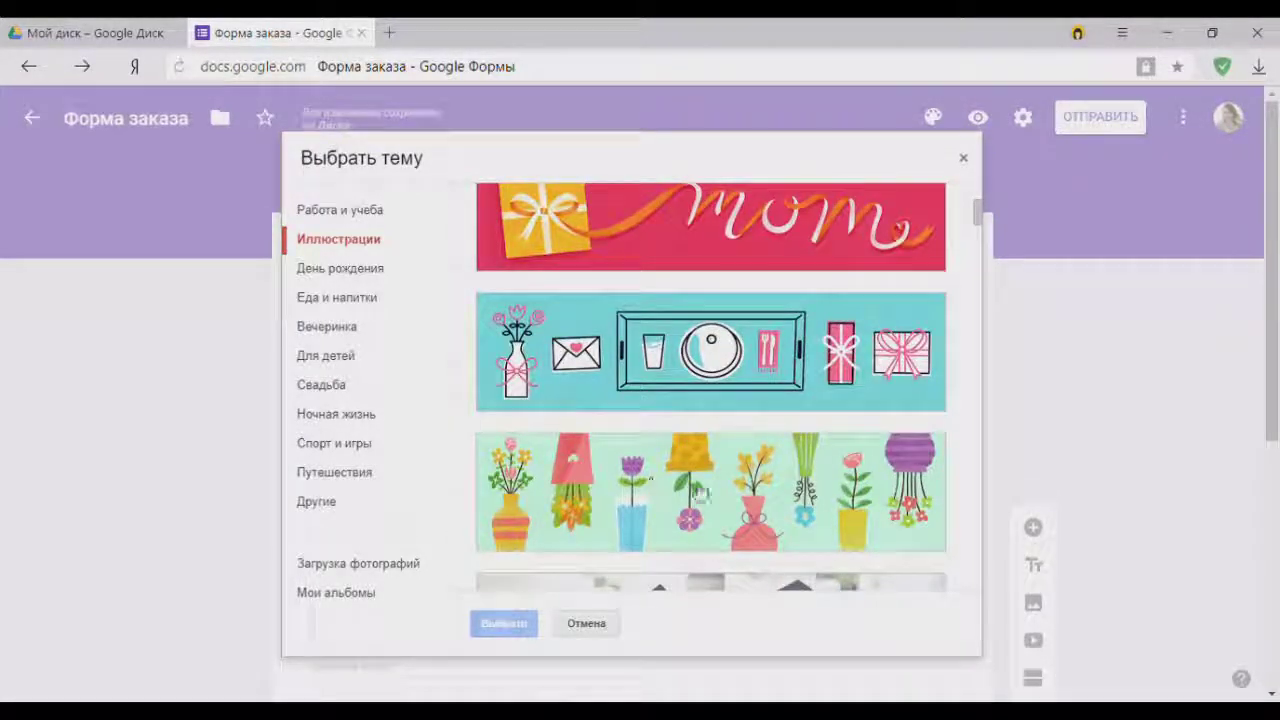
click(864, 492)
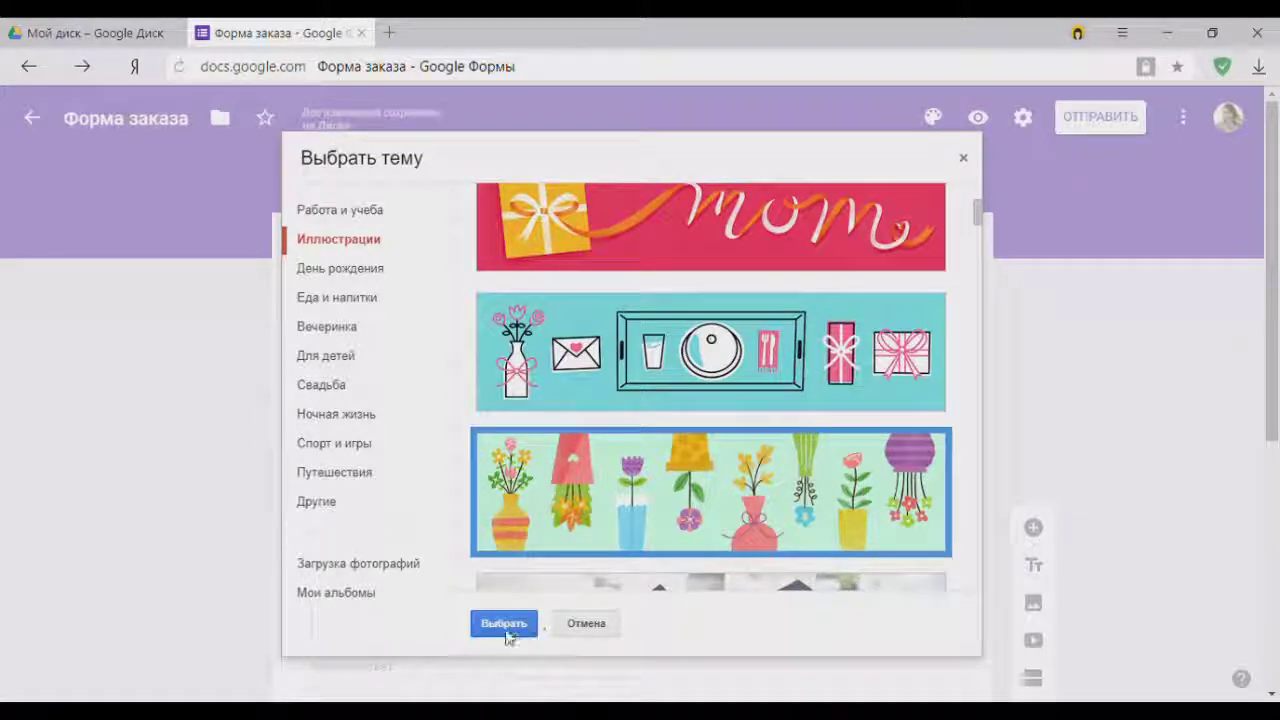
click(504, 625)
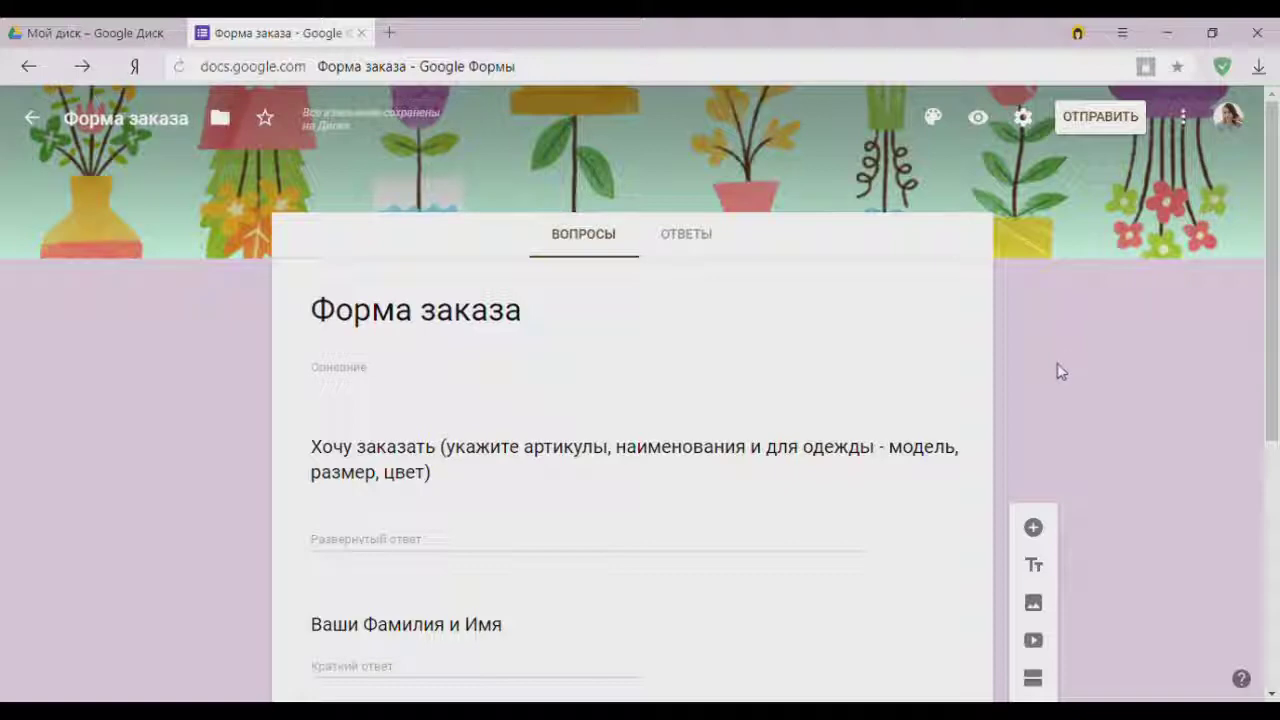
Make the questions "Ваши Фамилия и Имя", "Ваш номер телефона" and the one about region, city and street required
scroll(1038, 411, down, 4)
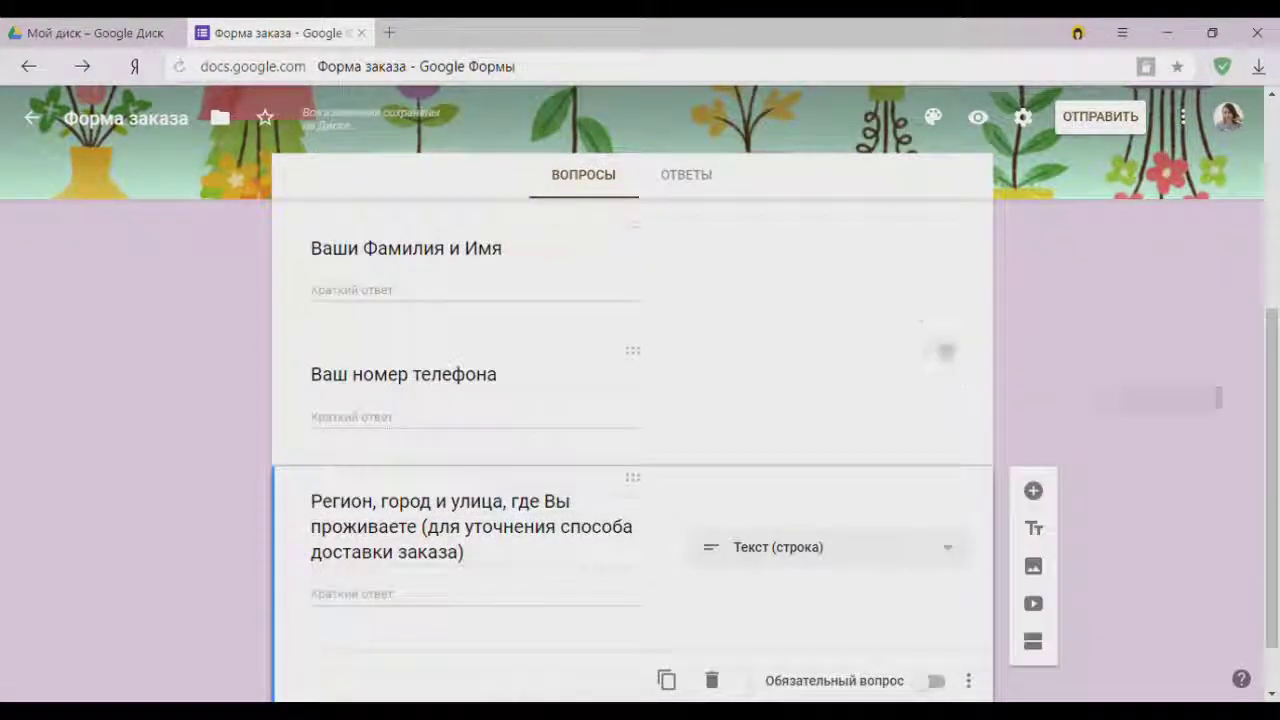
click(873, 284)
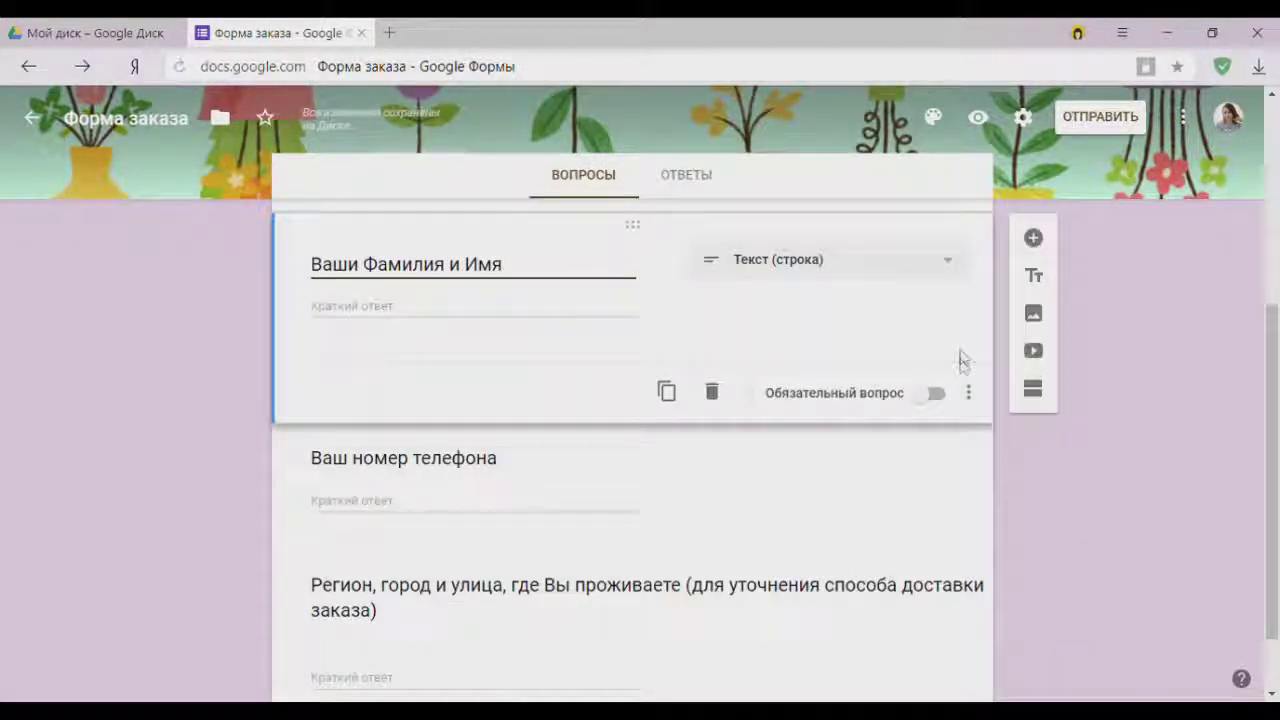
click(930, 396)
scroll(960, 514, down, 2)
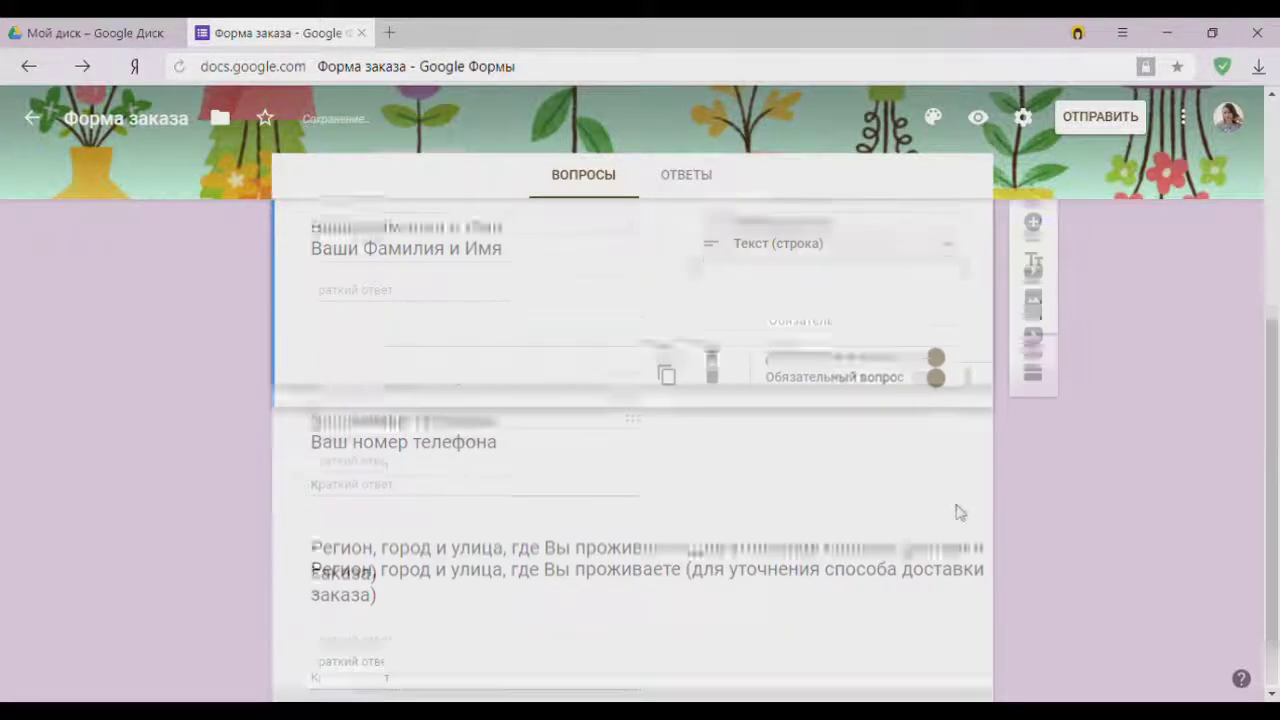
click(891, 409)
click(930, 440)
click(900, 600)
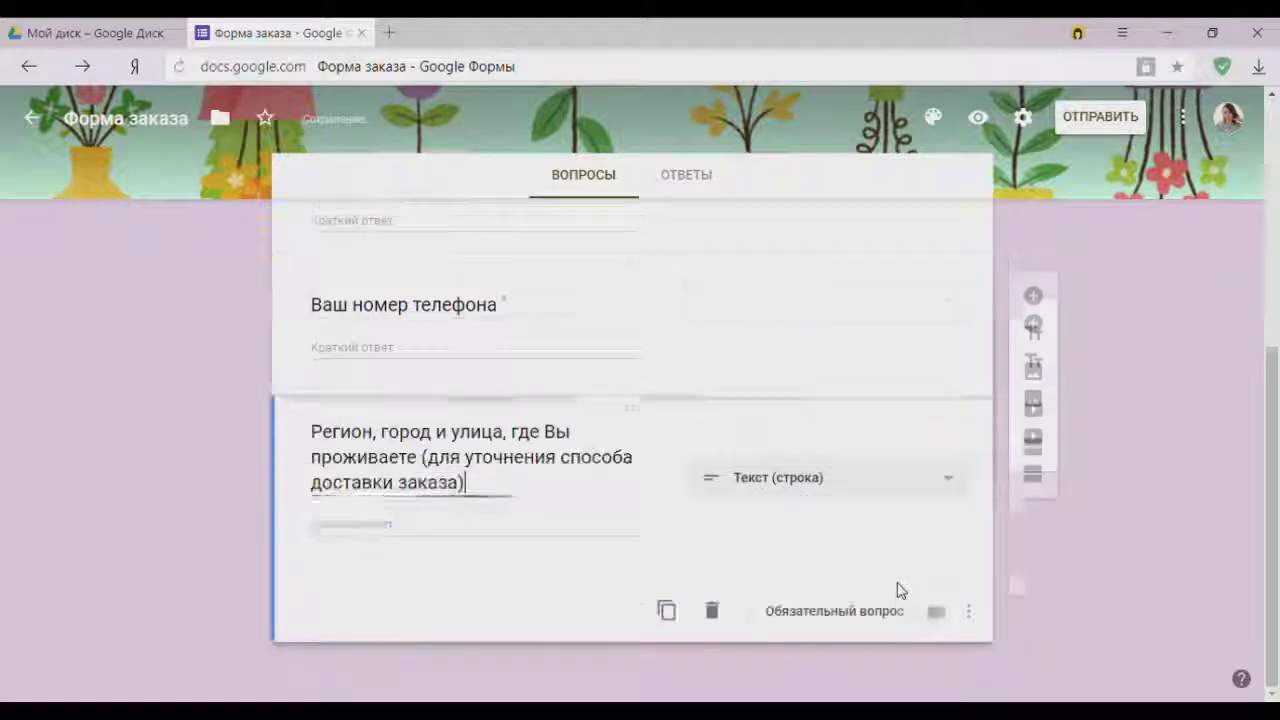
click(933, 615)
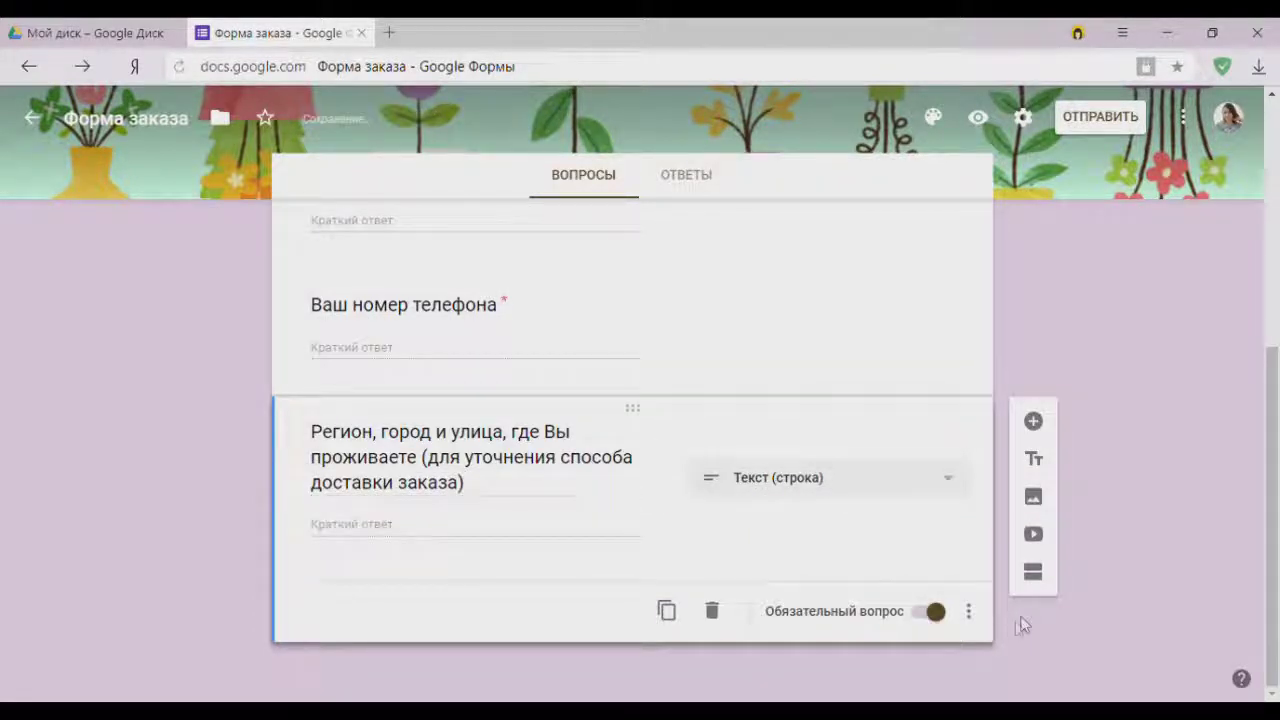
Generate a shareable link to the form as a short URL (Короткий URL) and copy it to the clipboard
scroll(721, 430, up, 6)
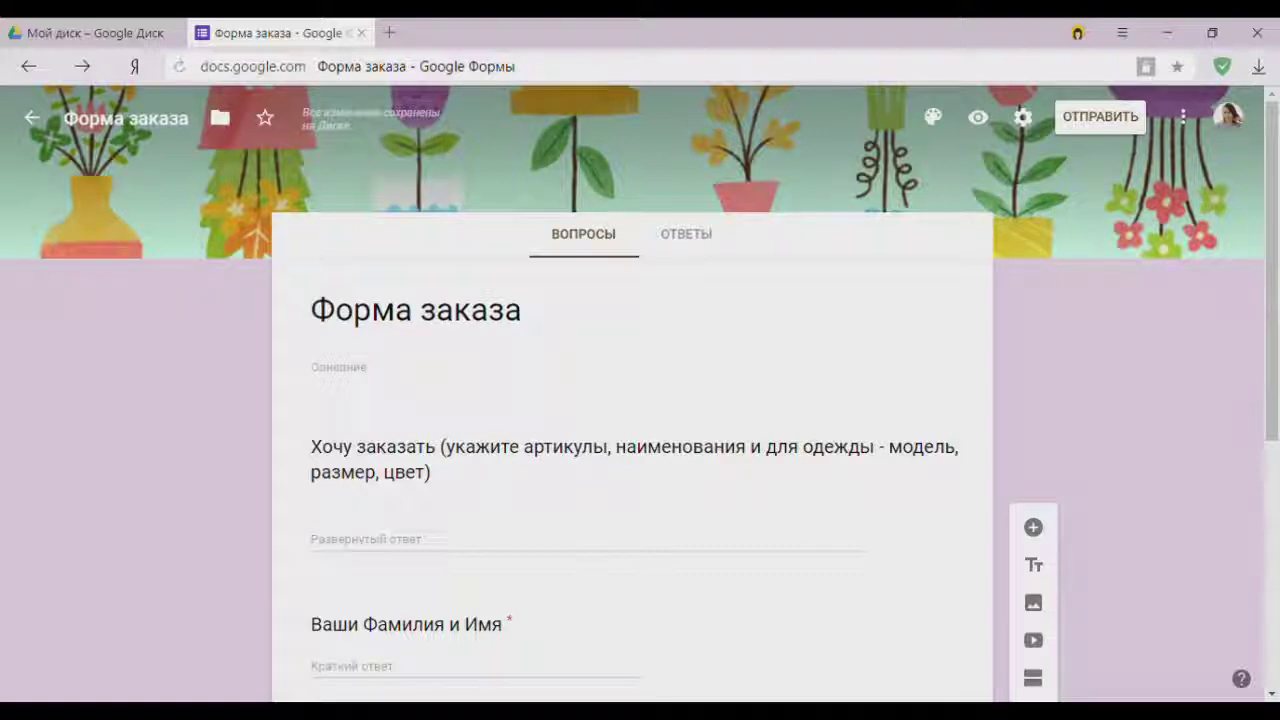
click(1107, 115)
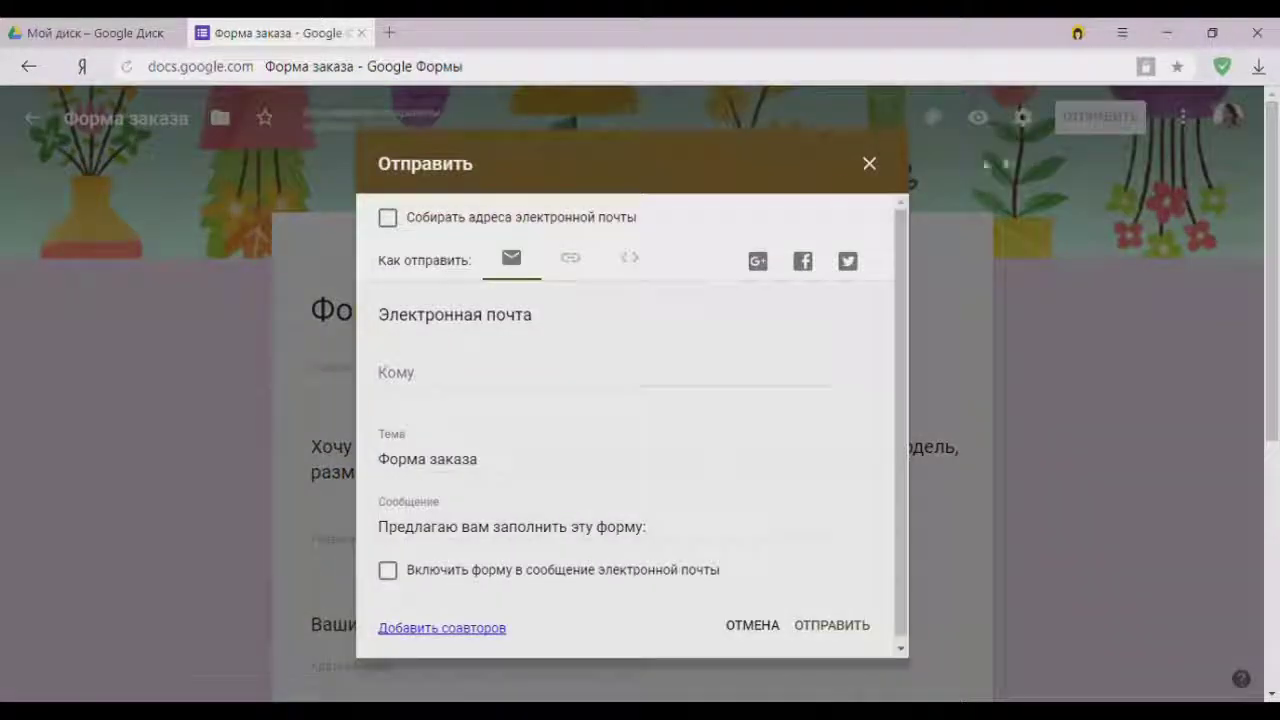
click(572, 262)
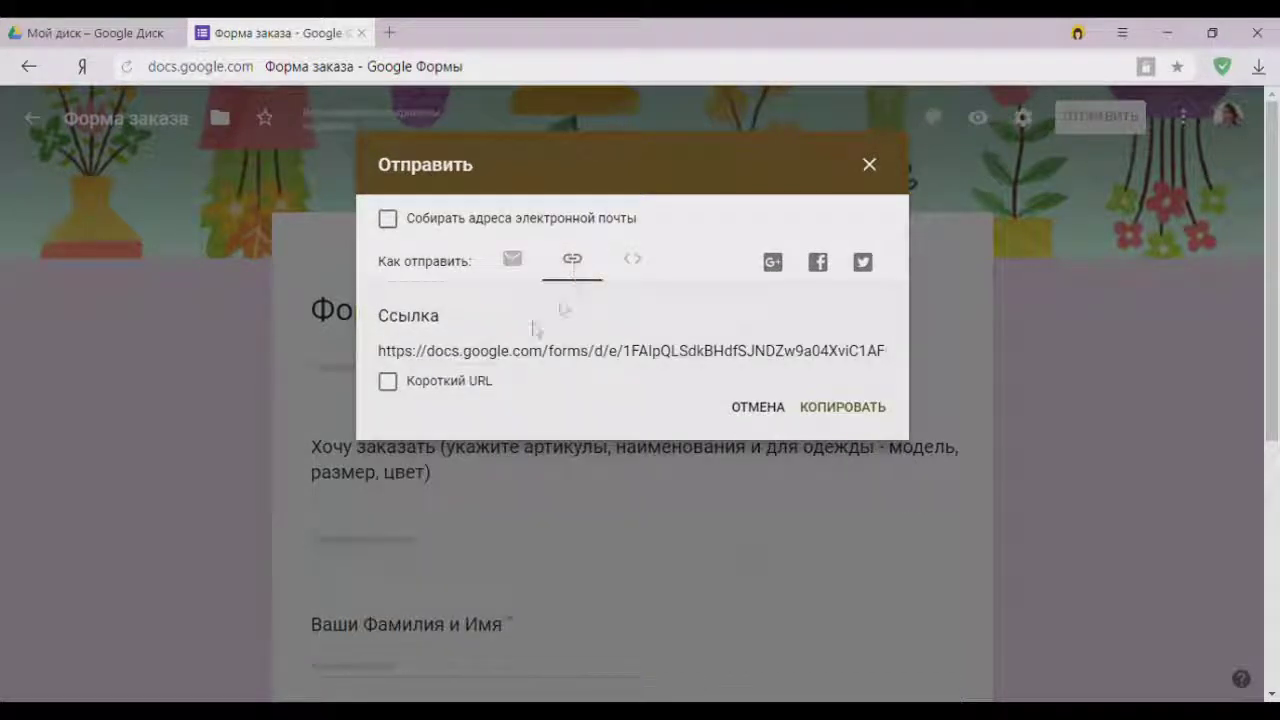
click(388, 382)
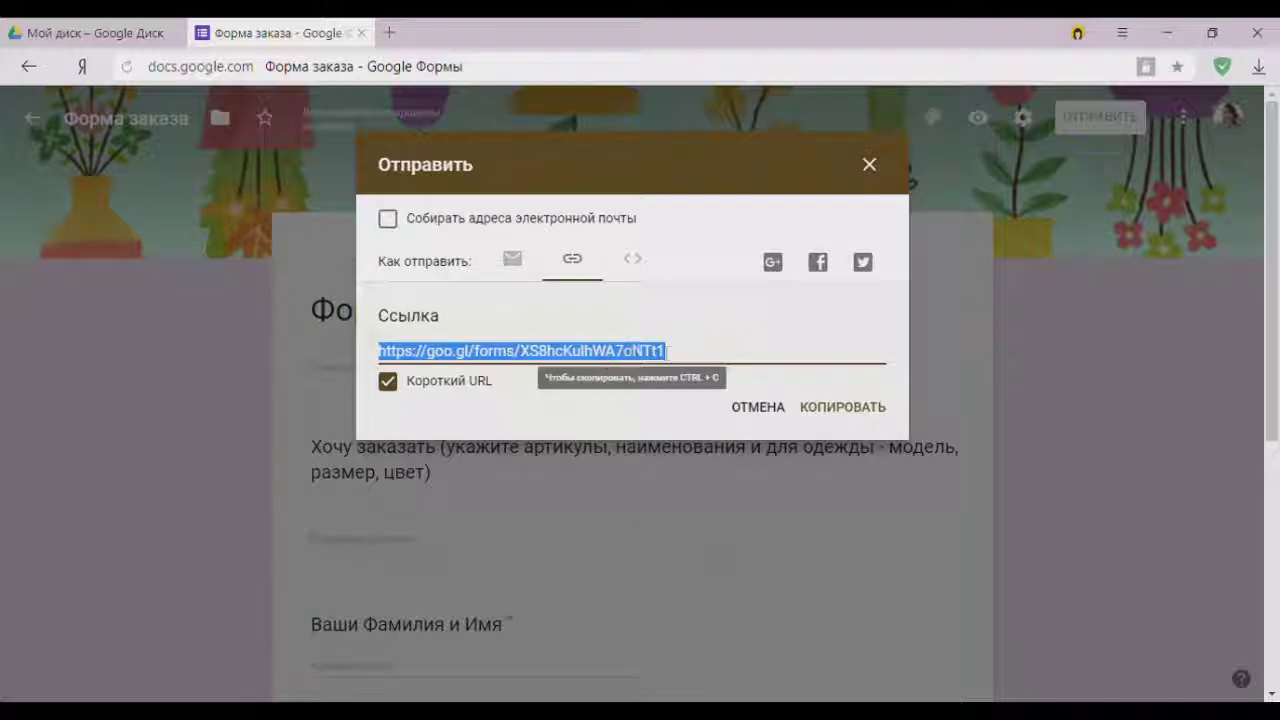
click(845, 408)
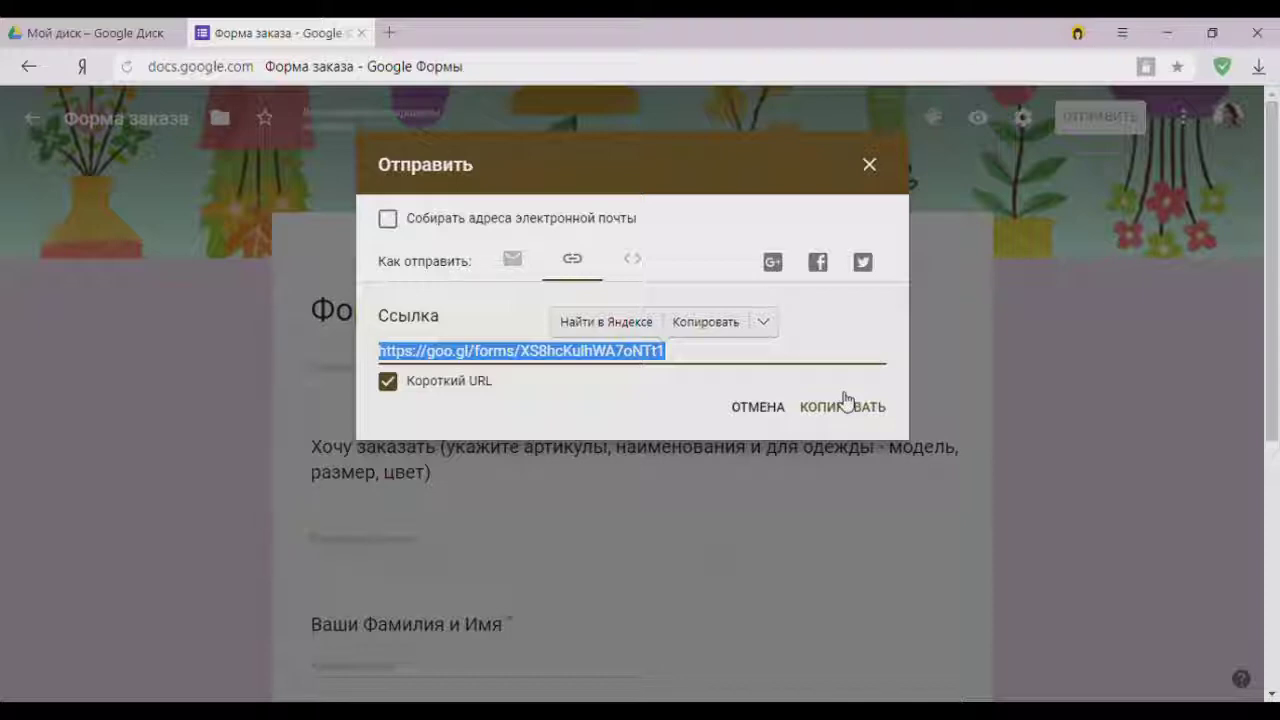
click(843, 404)
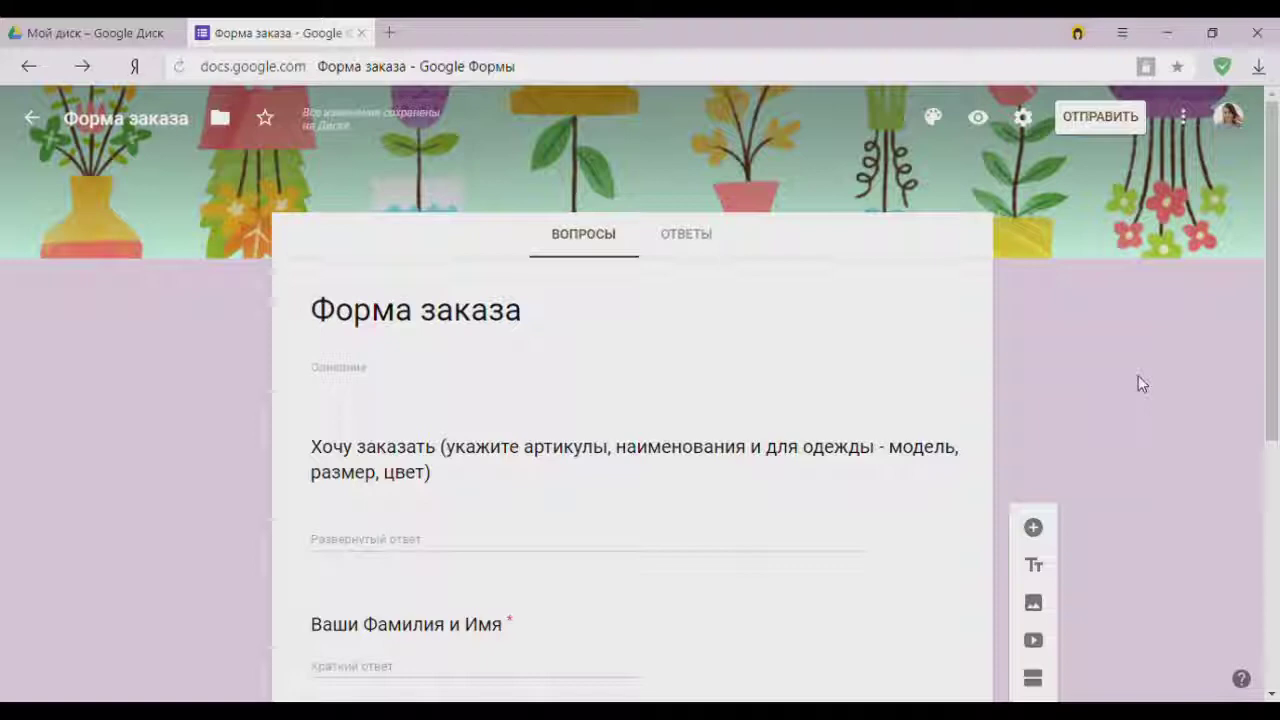